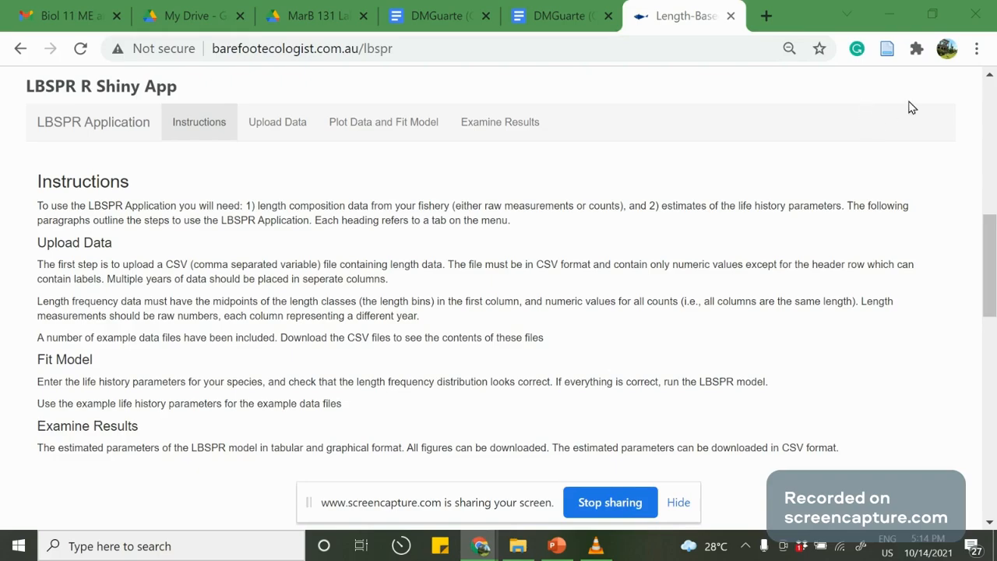
- Review the introduction to the Length-Based Spawning Potential Ratio method and return to the LBSPR application's instructions
left_click(675, 503)
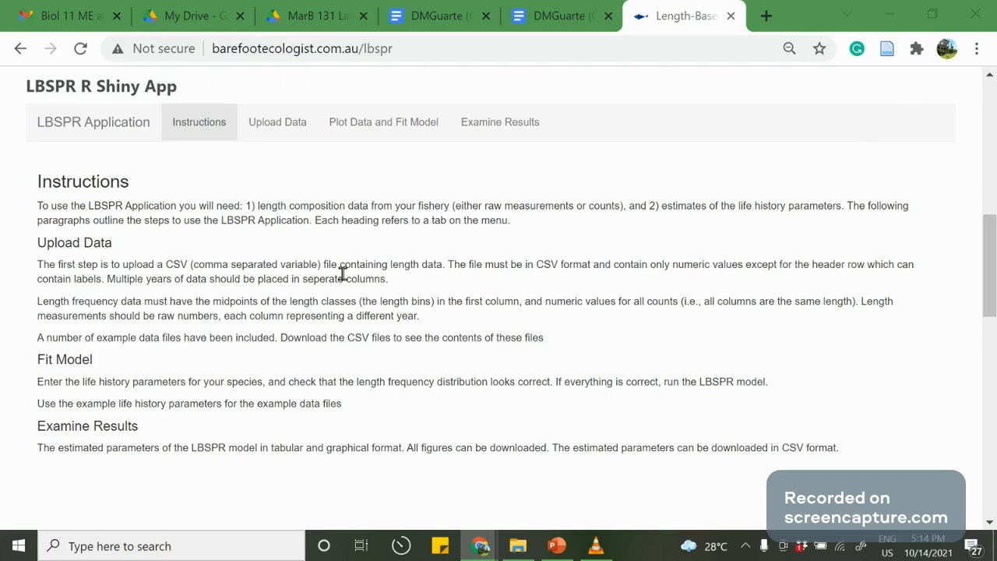
left_click_drag(986, 256, 993, 139)
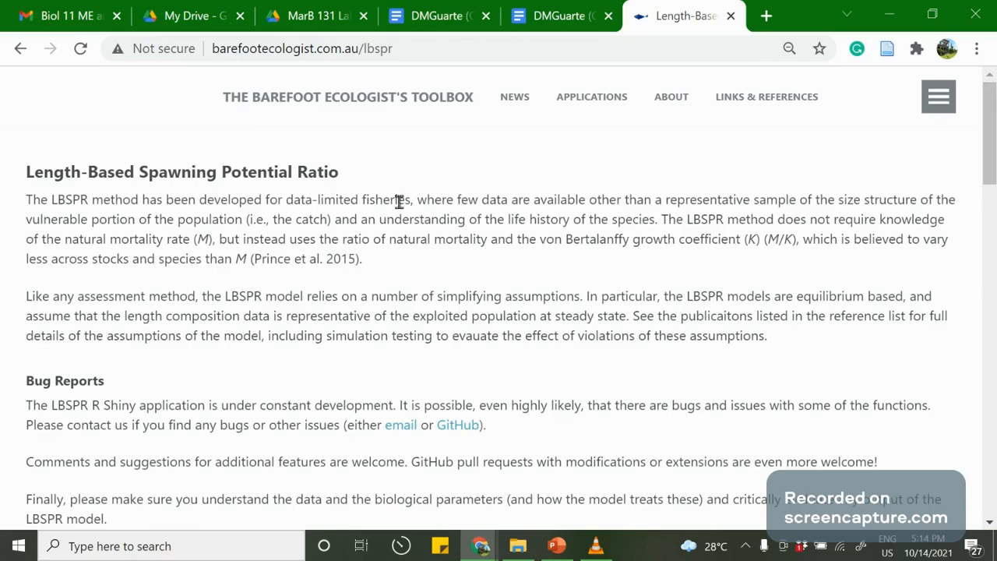
left_click_drag(992, 117, 992, 247)
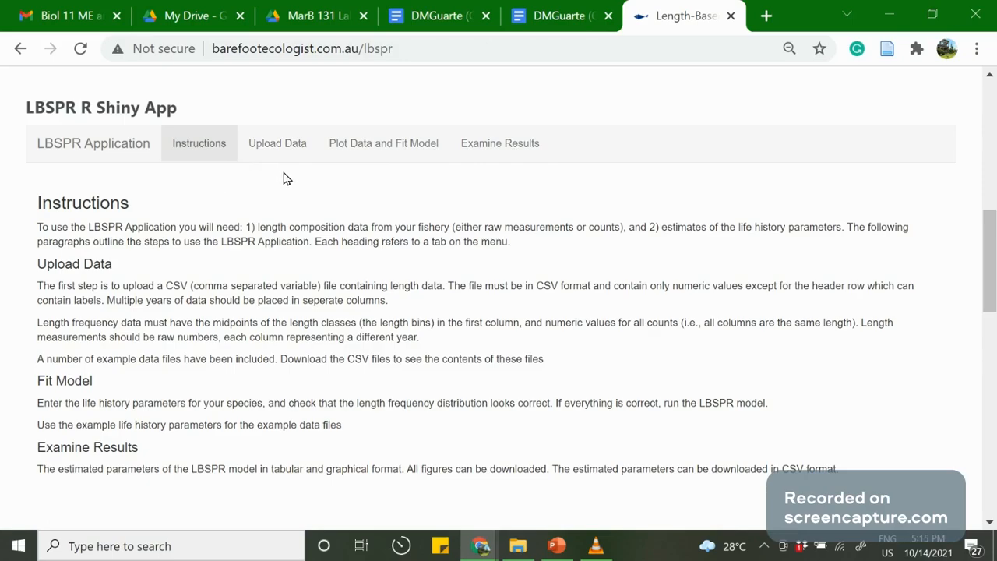
- Start a CSV upload of length data and browse to VSU 2021/Course Outlines/MarB 131/MarB lab/Exercise 3/templates_data processing/LBSPR on drive D
left_click(275, 152)
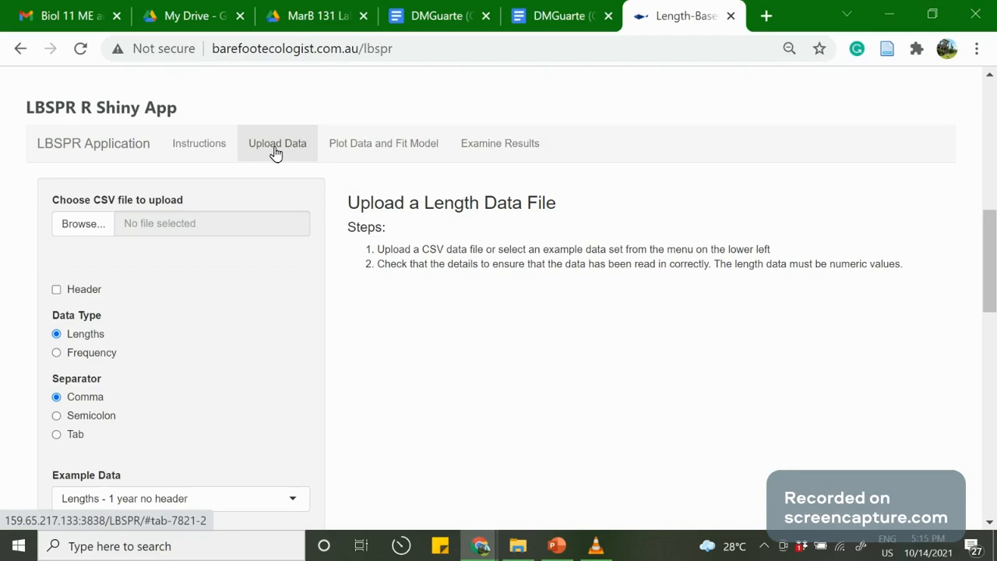
left_click(85, 226)
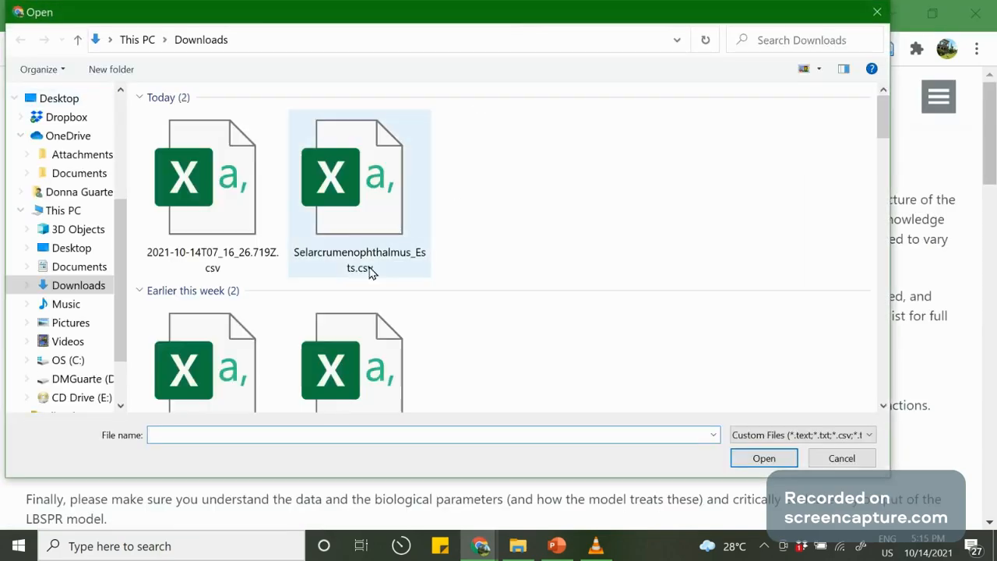
left_click(78, 379)
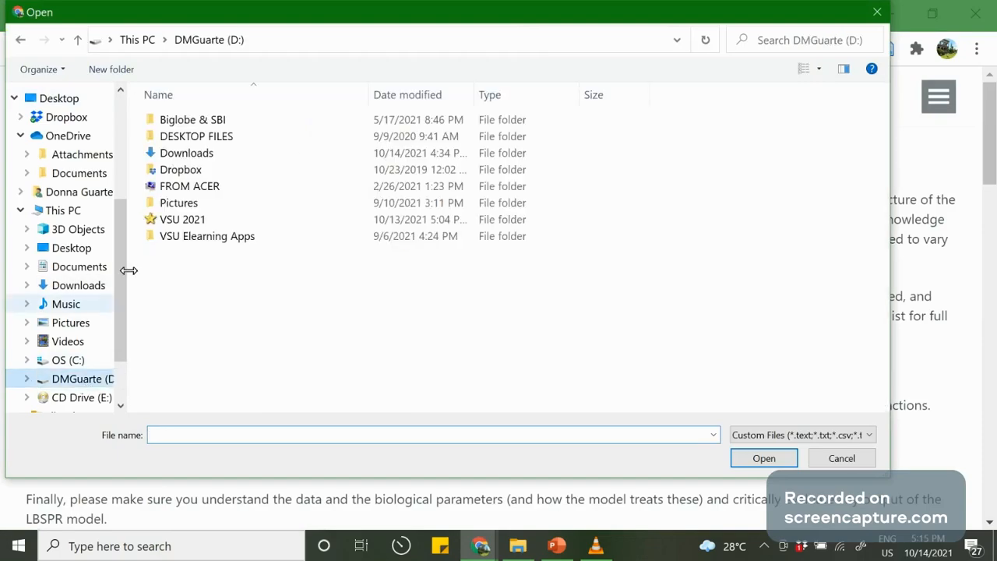
double_click(194, 220)
double_click(352, 160)
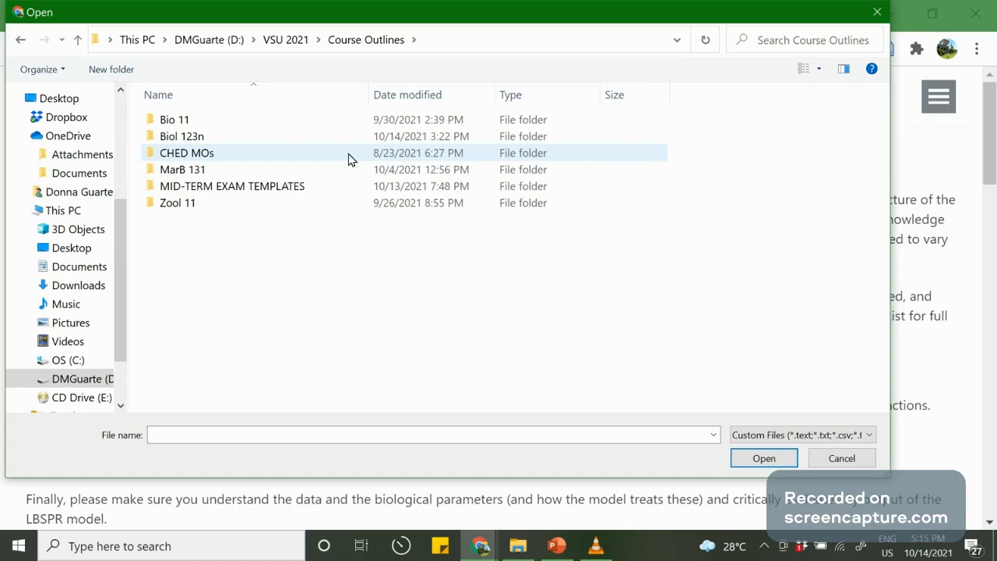
double_click(206, 170)
double_click(223, 205)
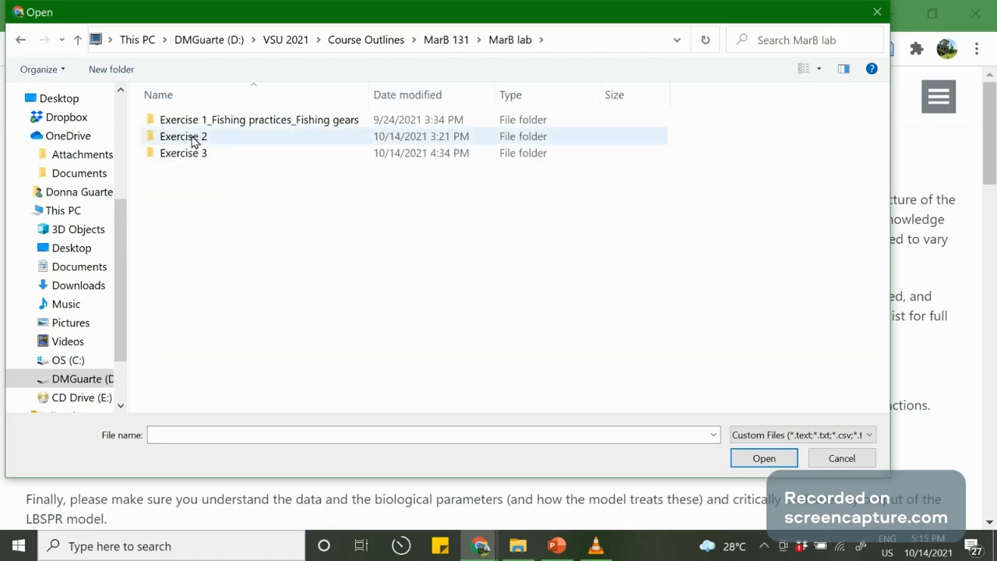
double_click(191, 156)
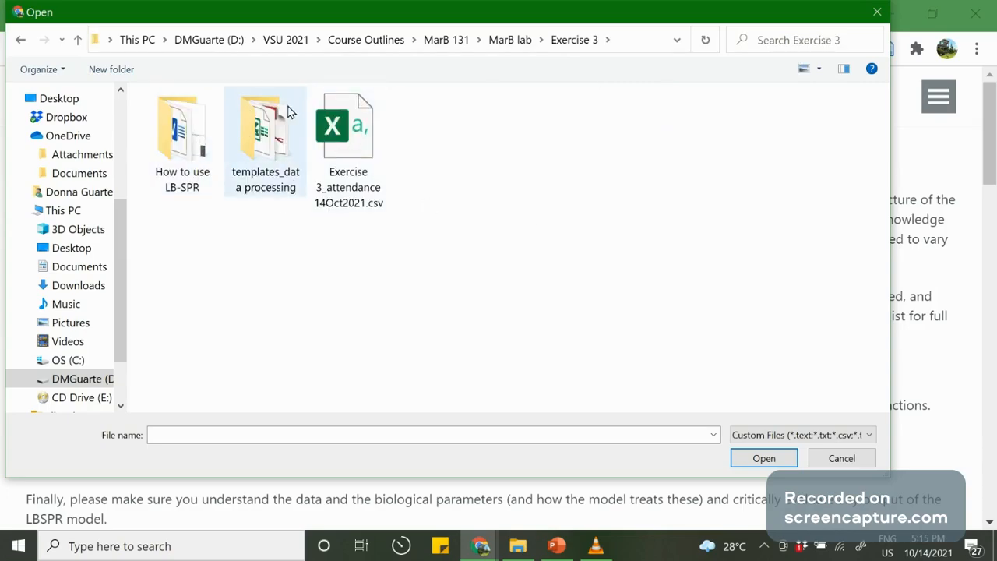
left_click(255, 125)
double_click(257, 129)
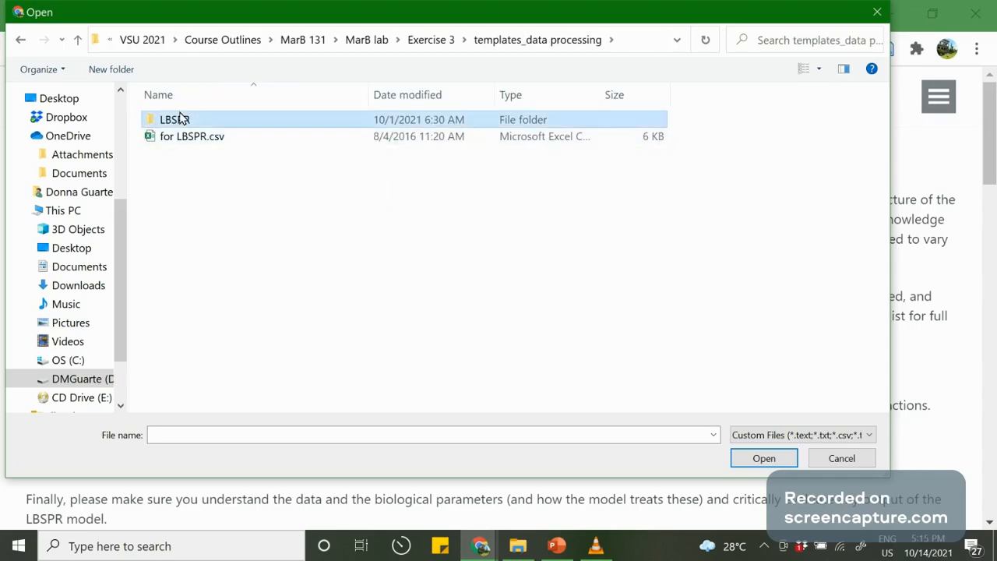
double_click(184, 121)
- Look into the "mature only" and "above15cmSL" subfolders and return to the LBSPR folder
double_click(187, 136)
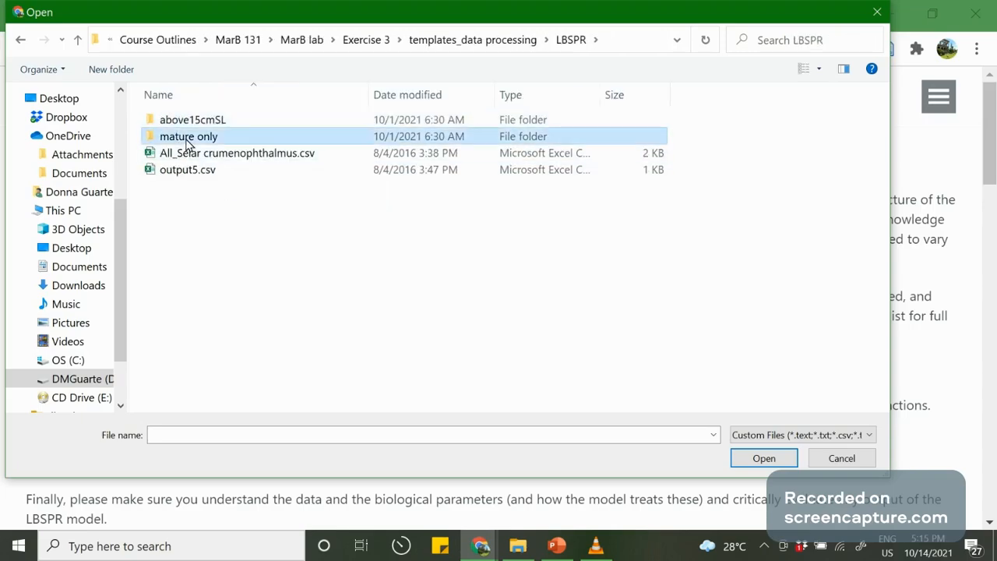
left_click(78, 39)
left_click(288, 127)
double_click(288, 127)
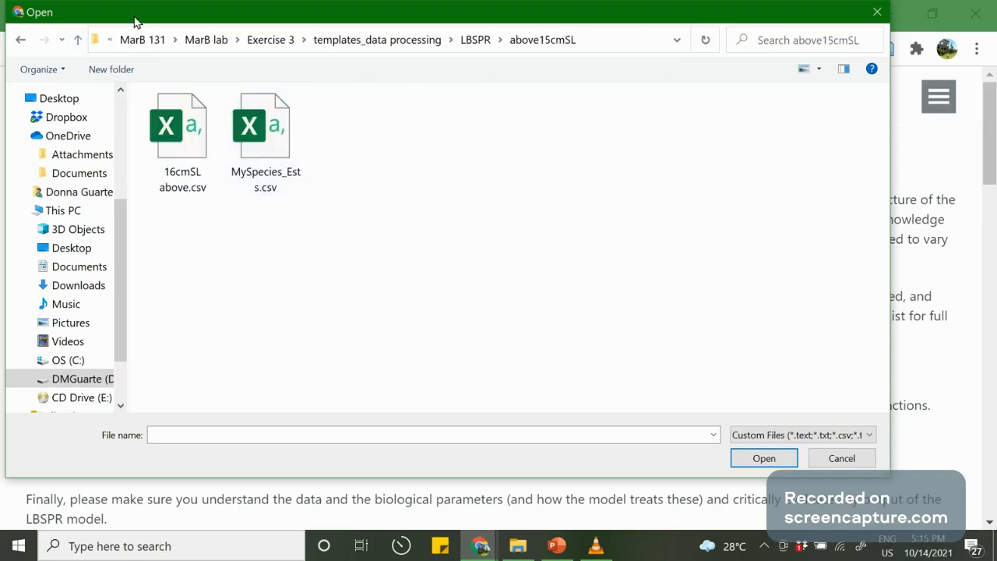
left_click(78, 39)
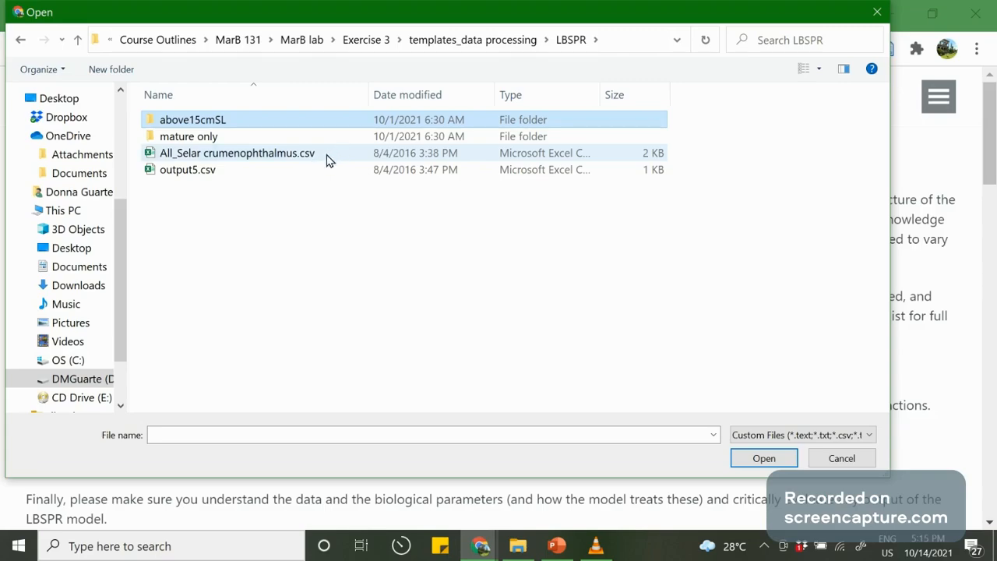
- Upload All_Selar crumenophthalmus.csv as the length data file and check the uploaded file's preview
left_click(327, 159)
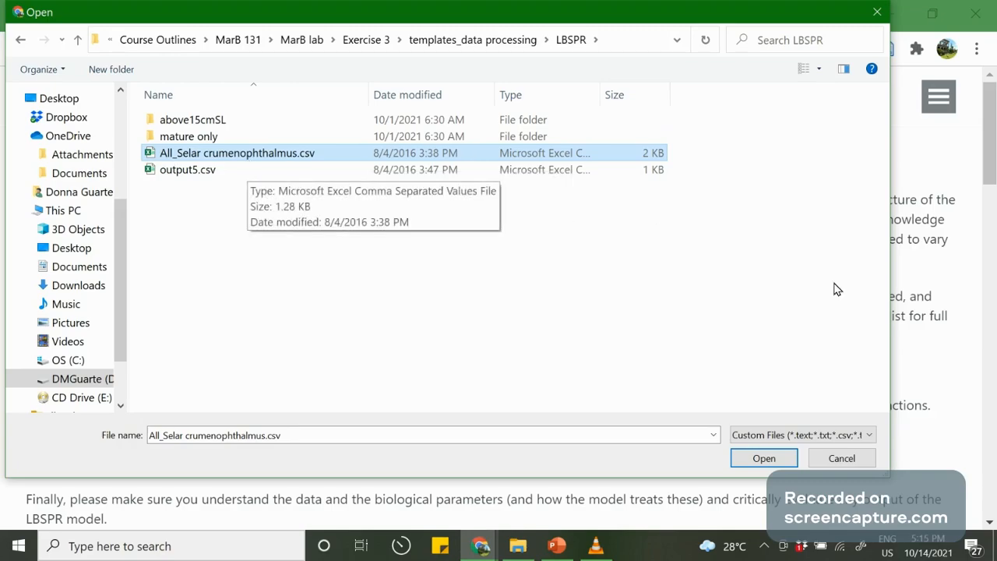
left_click(742, 461)
scroll(494, 346, "down", 9)
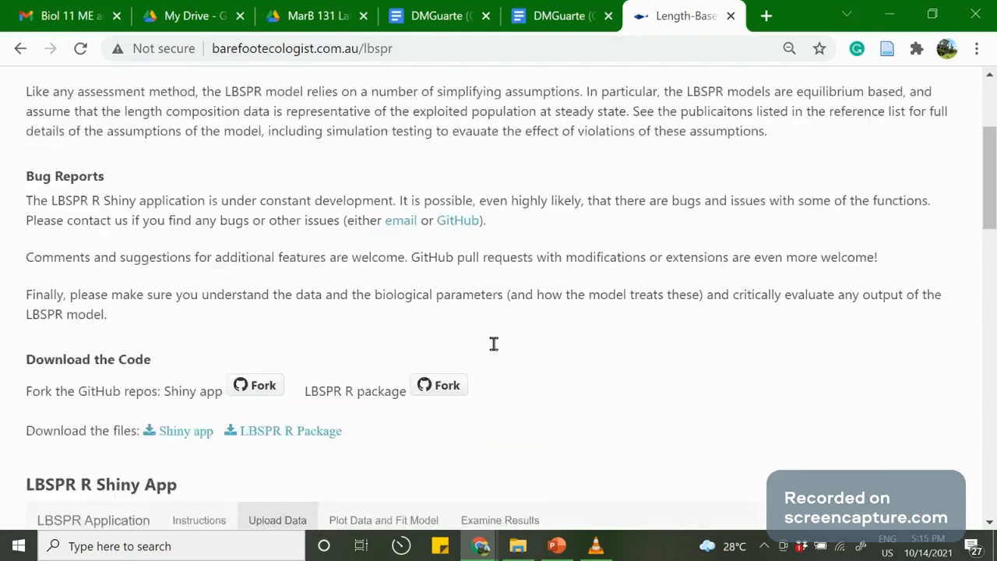
scroll(244, 175, "up", 2)
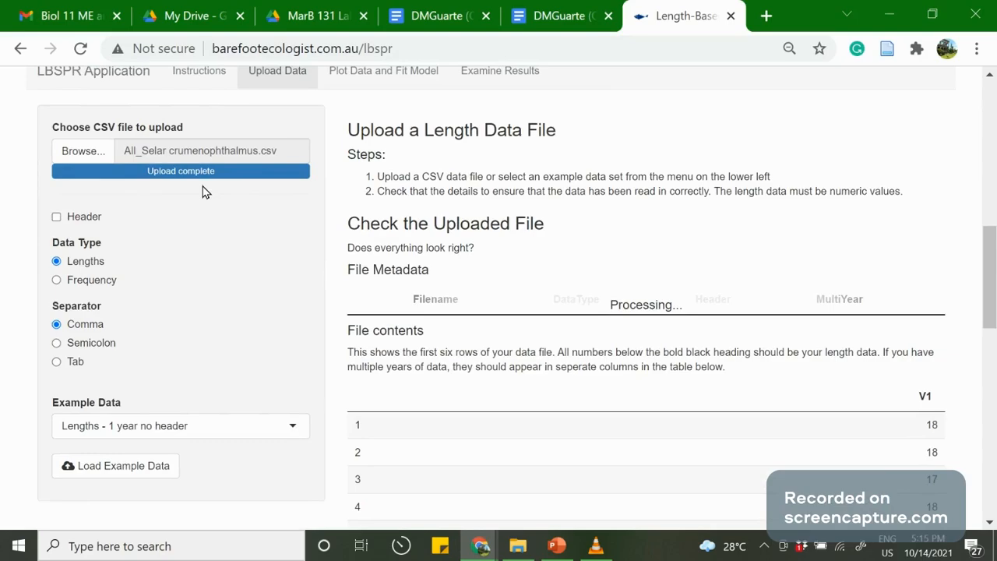
scroll(179, 186, "up", 2)
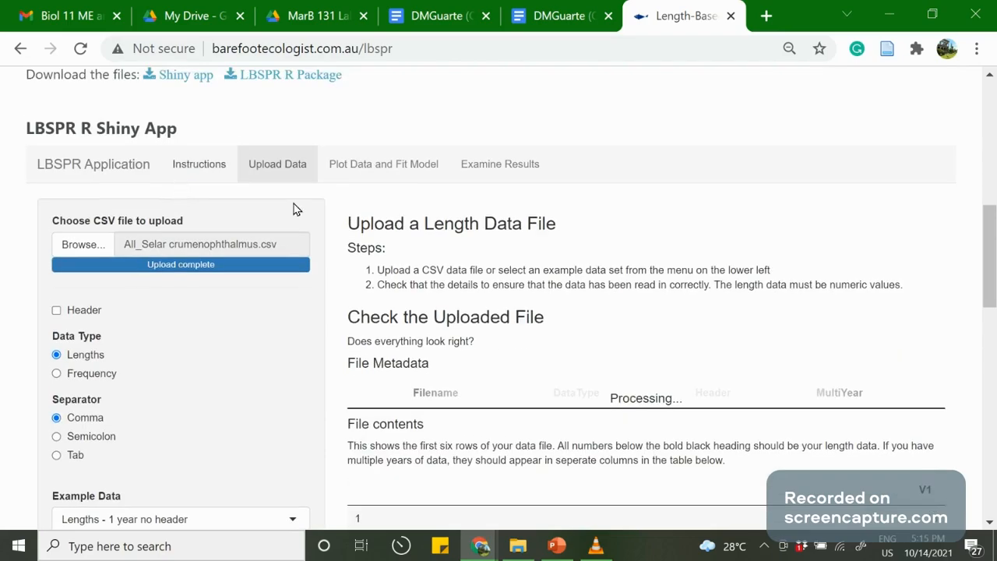
- Open the Plot Data and Fit Model page and enlarge the browser zoom by two levels for the life history parameters
left_click(358, 173)
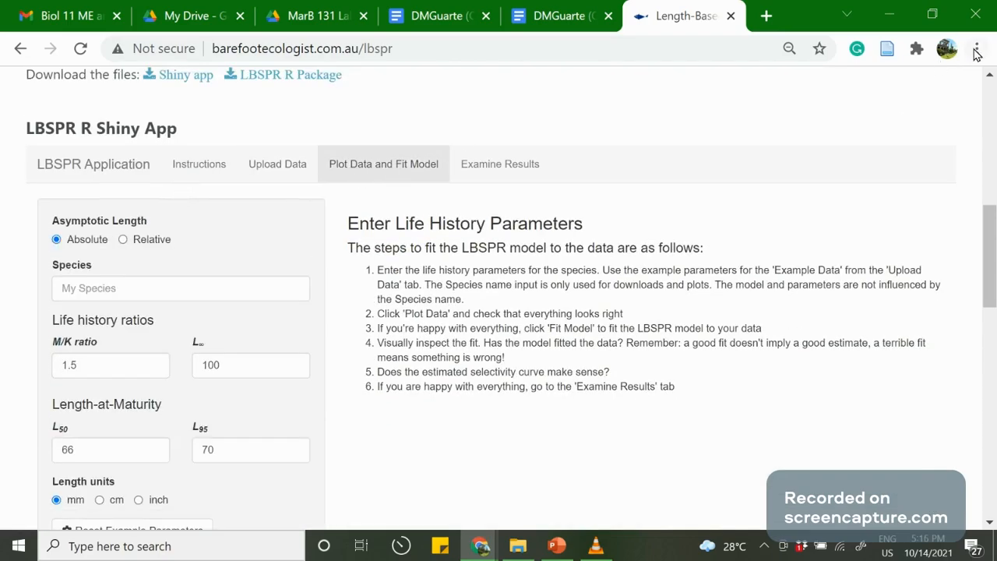
left_click(977, 49)
left_click(920, 222)
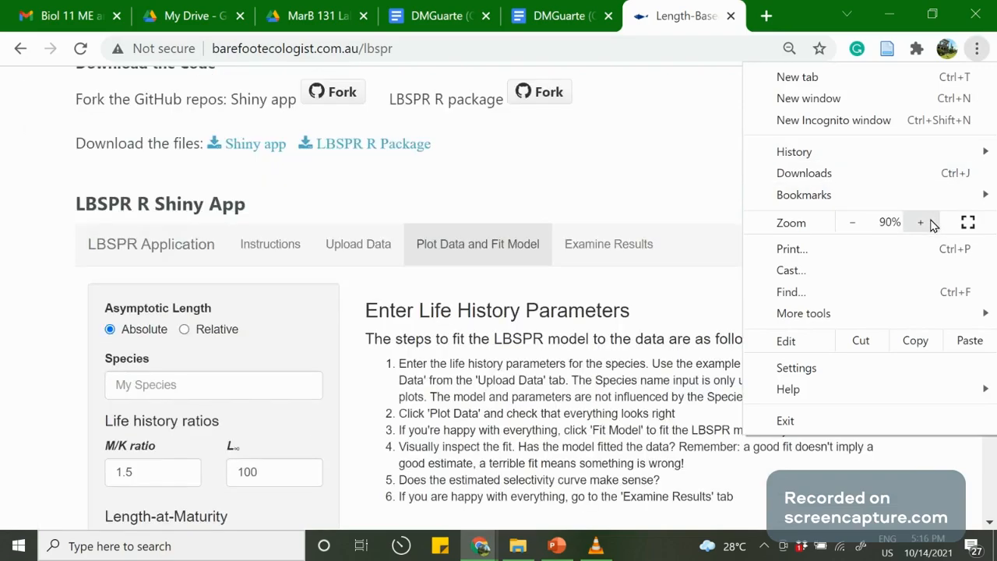
left_click(920, 222)
left_click(703, 183)
scroll(352, 222, "down", 3)
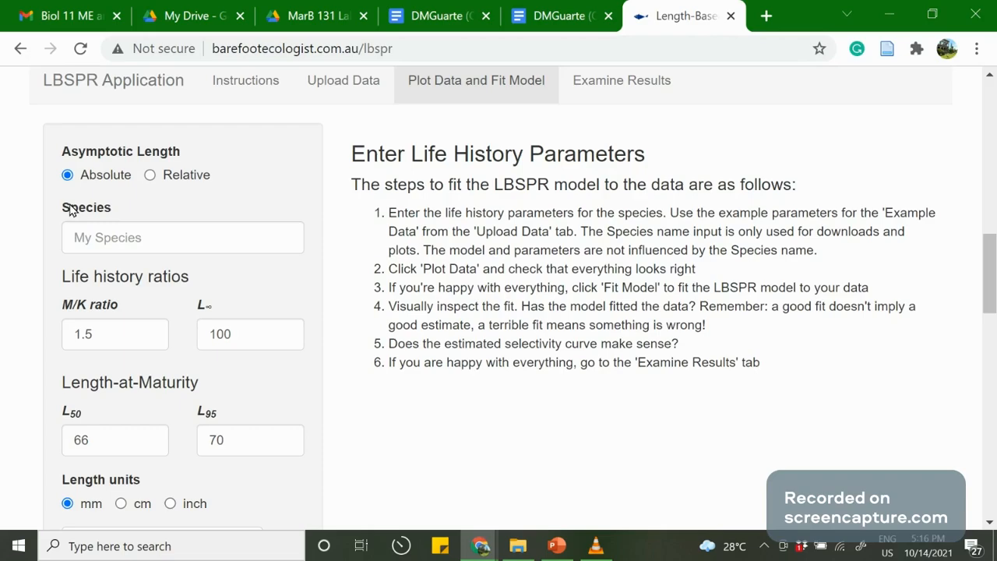
- Enter Selar crumenophthalmus as the species name
left_click(134, 242)
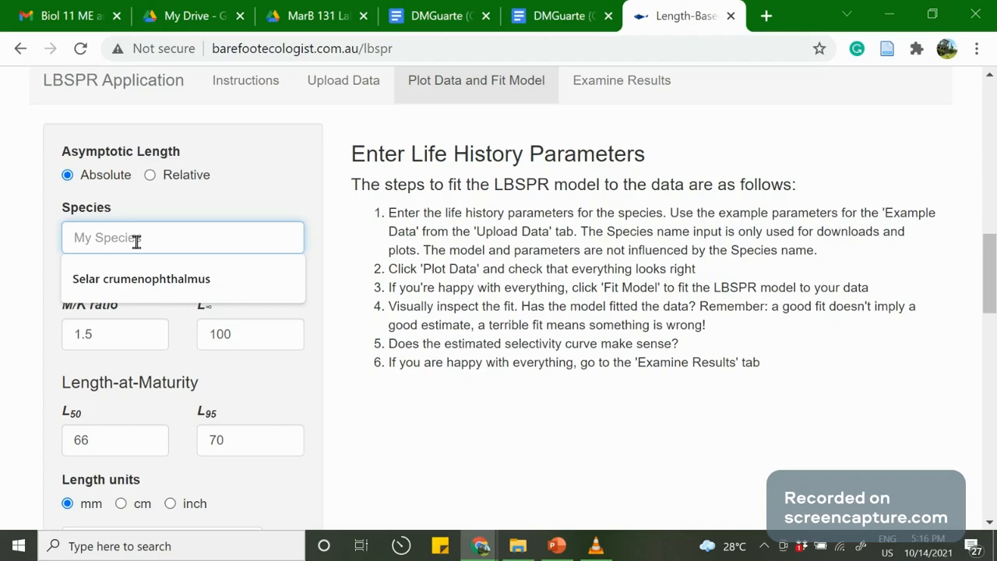
type("Sela")
left_click(158, 279)
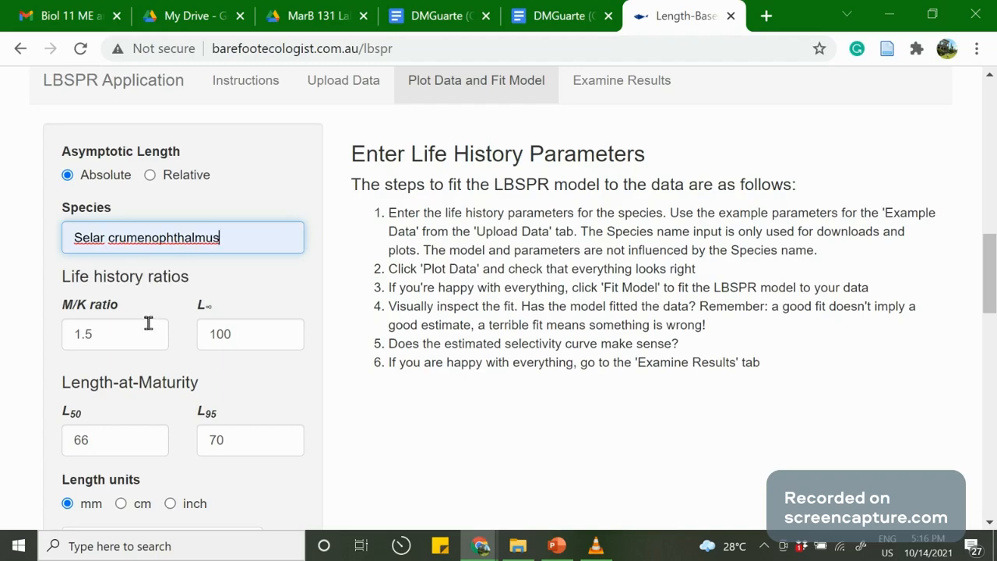
- Switch to PowerPoint to view the two ICLARM technical report covers, Indonesian and Philippine, and return to the LBSPR application
left_click(558, 548)
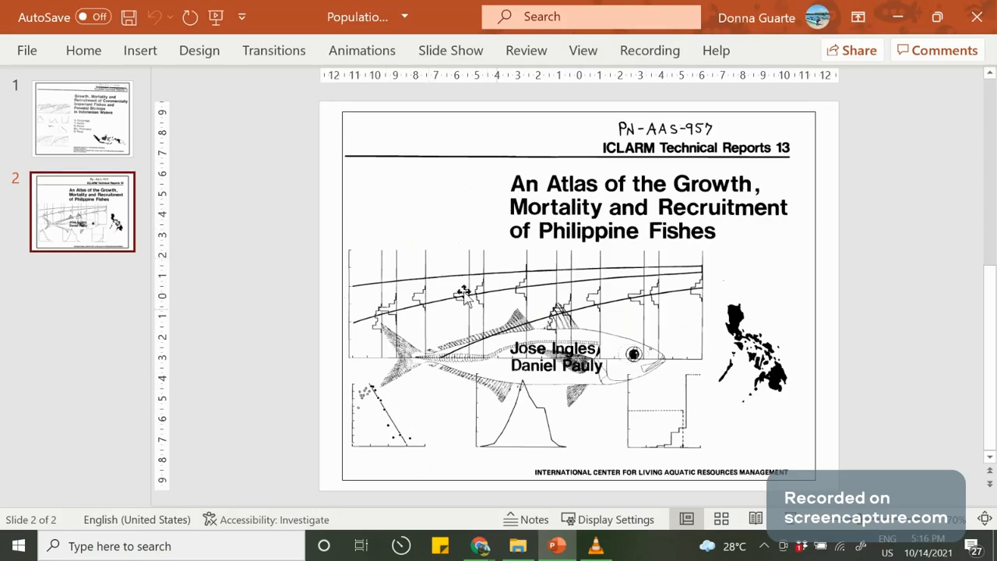
left_click(134, 131)
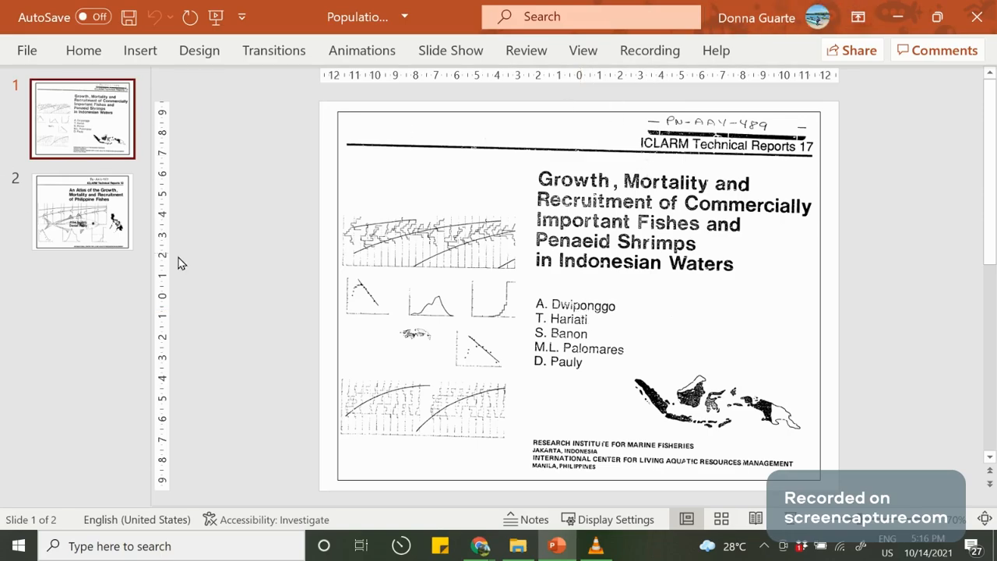
left_click(73, 224)
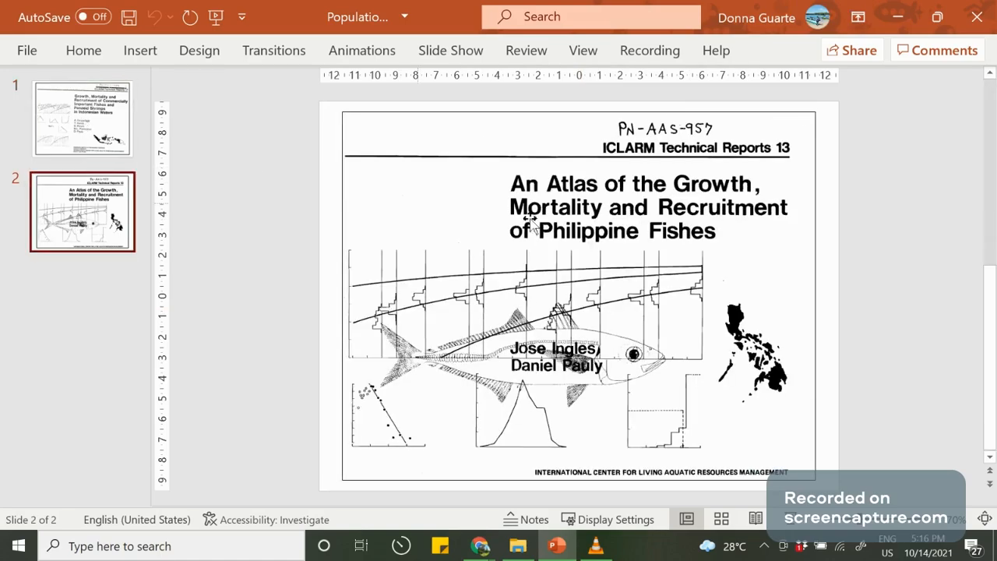
left_click(894, 14)
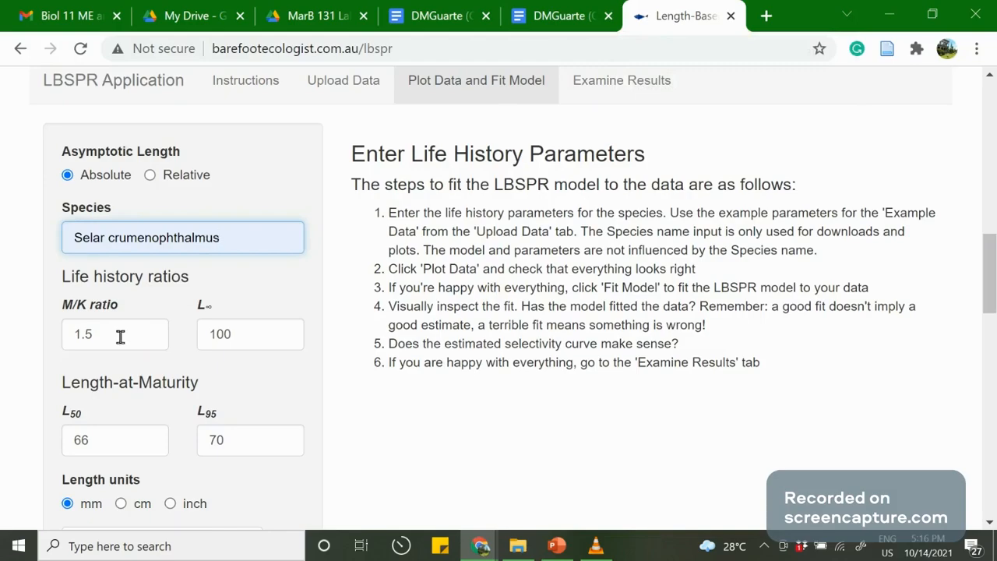
- Set the life history ratios to an M/K ratio of 1.736 and an L∞ of 28.5
left_click_drag(120, 337, 32, 332)
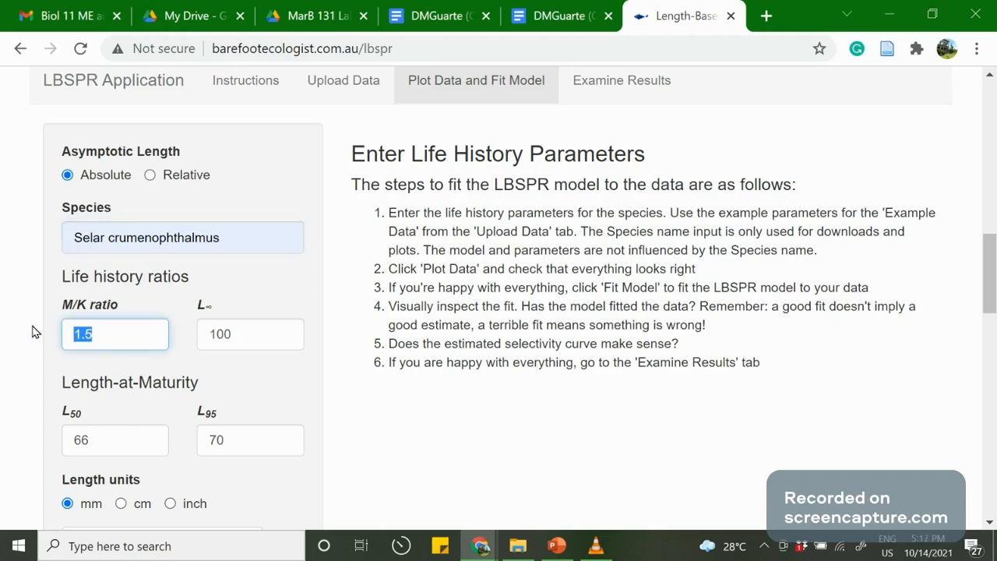
type("1")
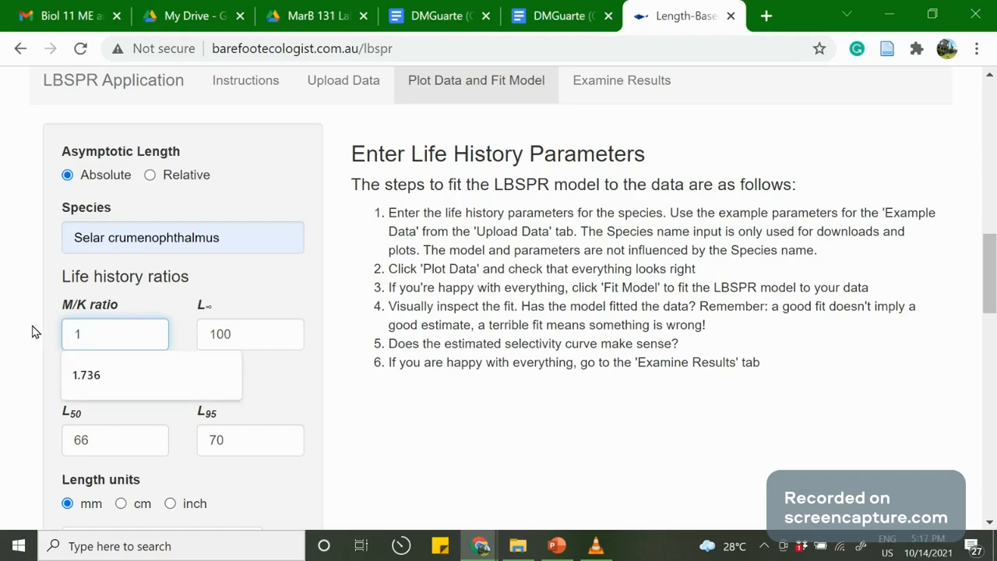
type(".736")
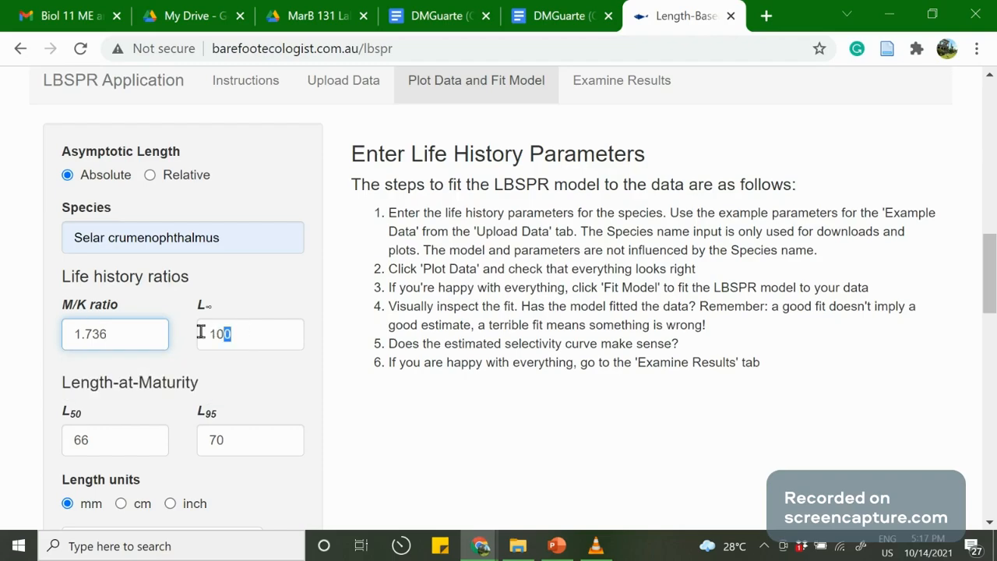
left_click_drag(227, 335, 183, 338)
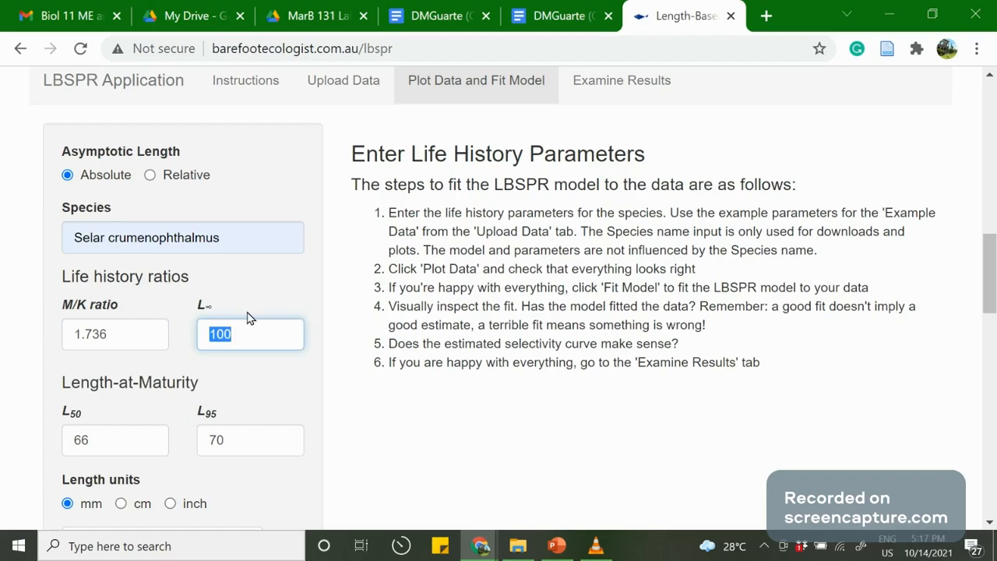
type("28.5")
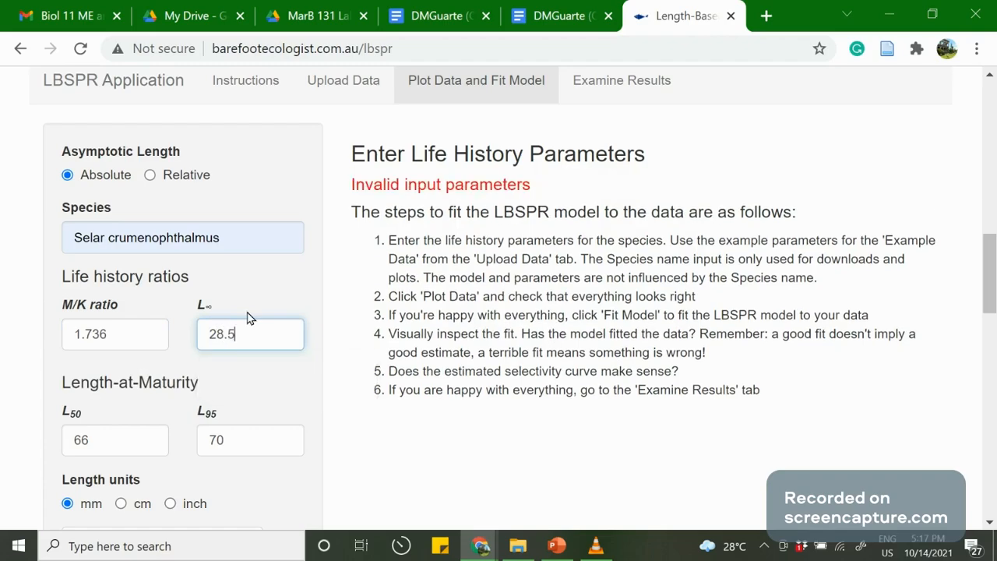
- Set the length units to cm for the species' life history parameters
scroll(234, 351, "down", 2)
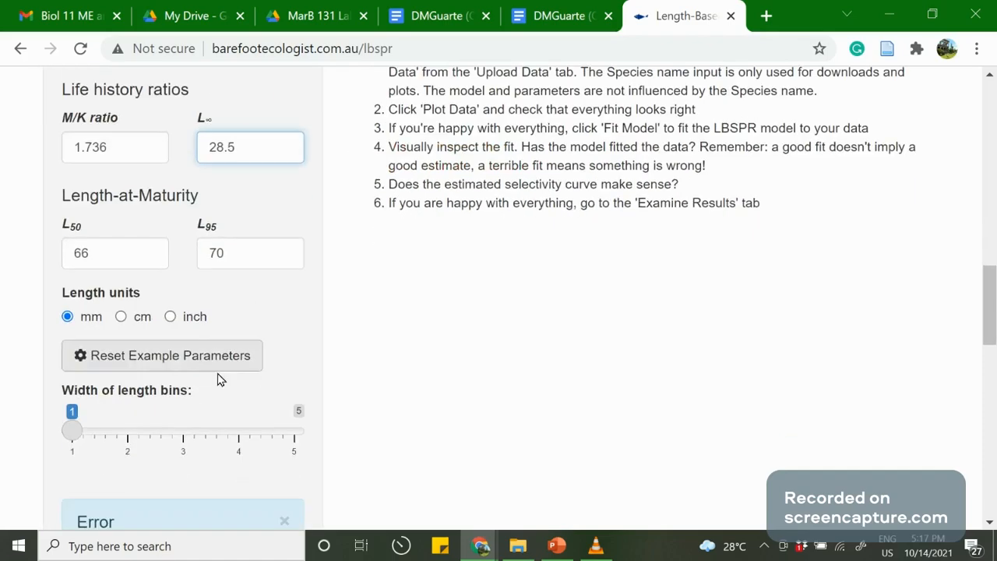
left_click(102, 256)
scroll(101, 256, "up", 1)
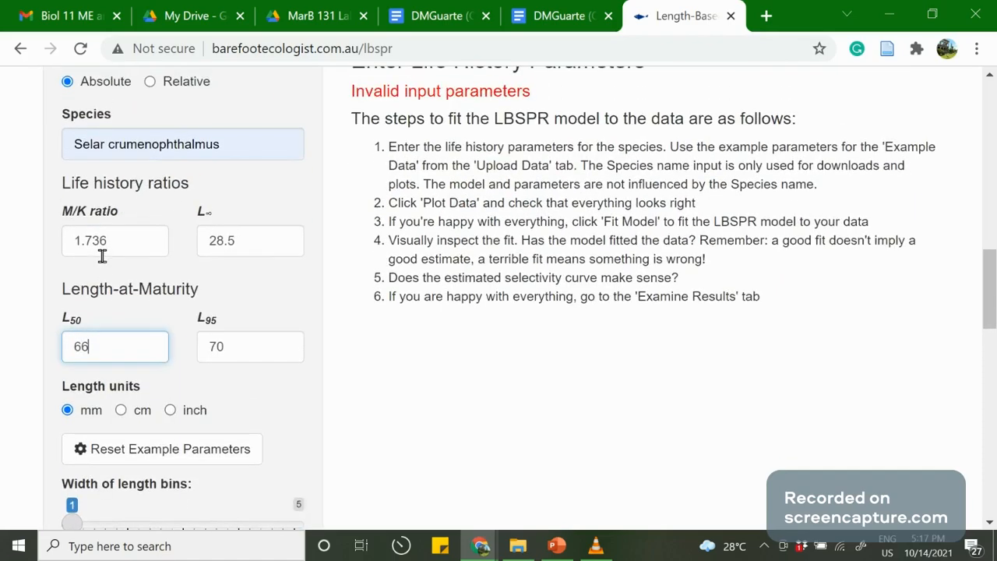
left_click(288, 240)
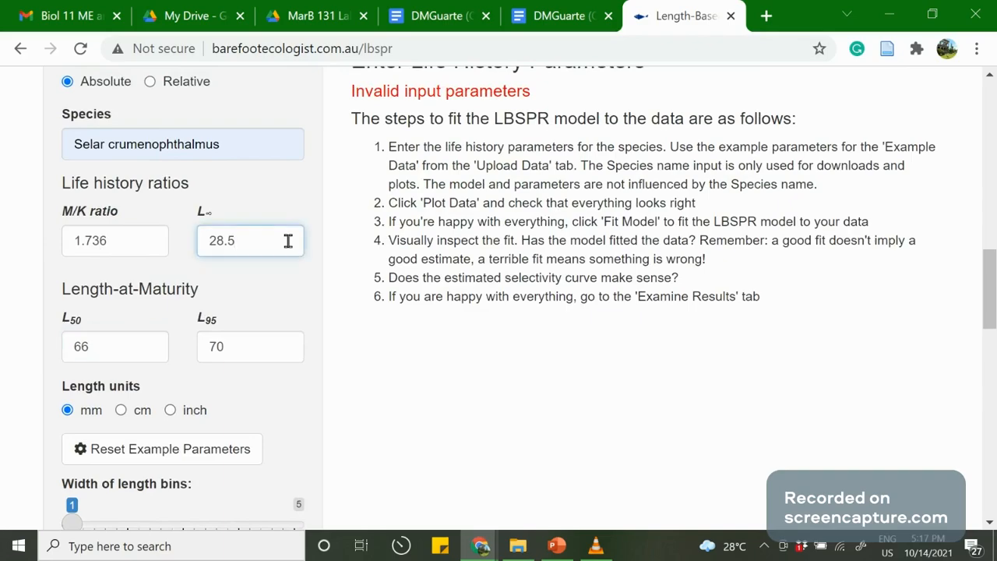
left_click(121, 410)
- Set the length-at-maturity values to an L50 of 16.82 and an L95 of 18.72
left_click(123, 352)
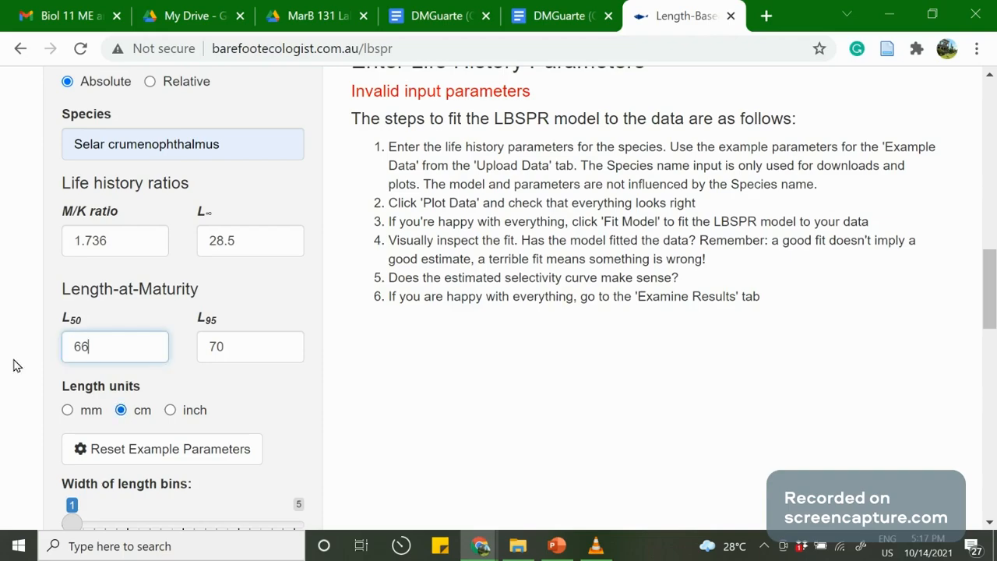
key("ctrl+a")
type("16")
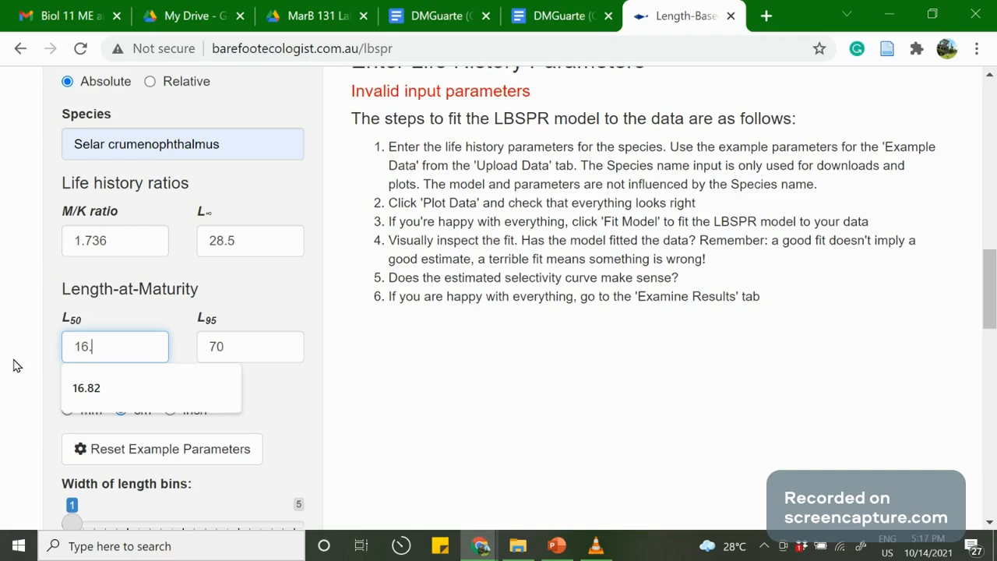
type(".2")
key("BackSpace")
key("BackSpace")
type(".82")
key("Tab")
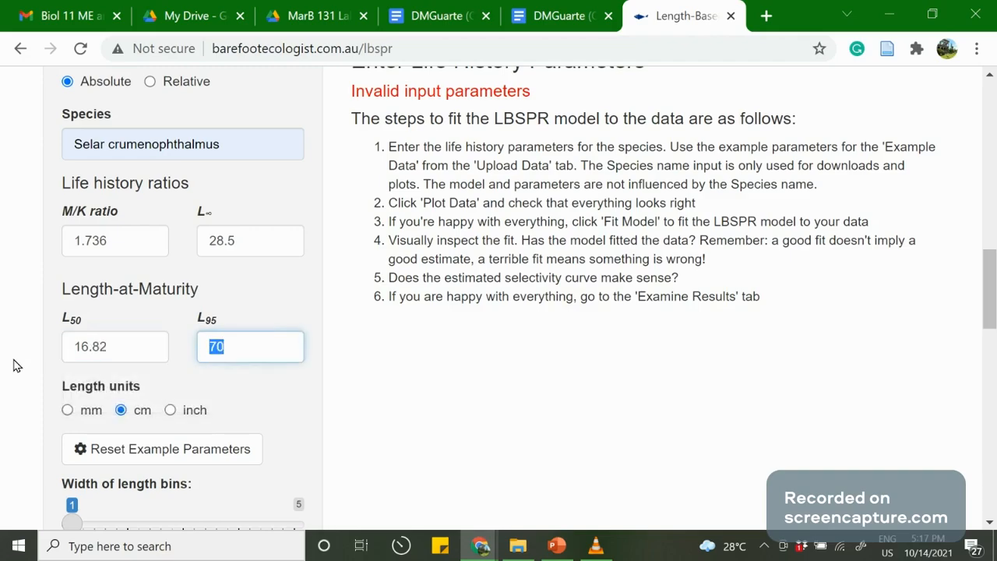
type("1")
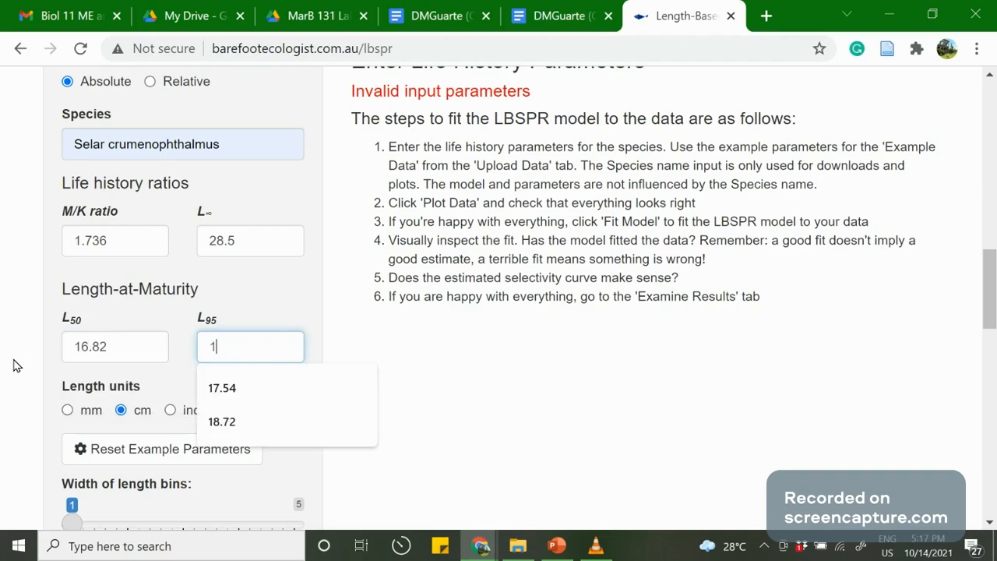
type("8.72")
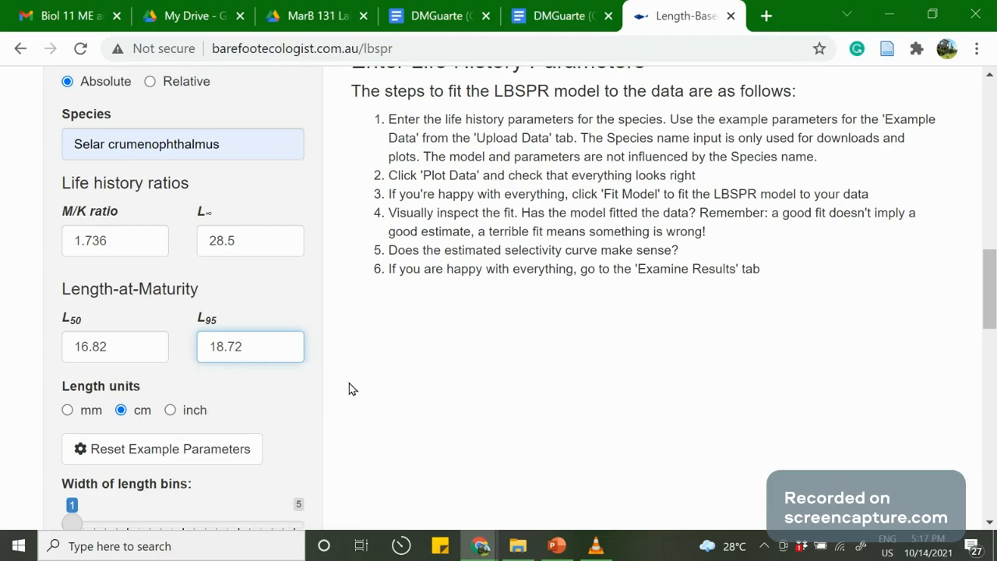
- Plot the length data and review the length histogram and the maturity-at-length curve
scroll(349, 389, "down", 1)
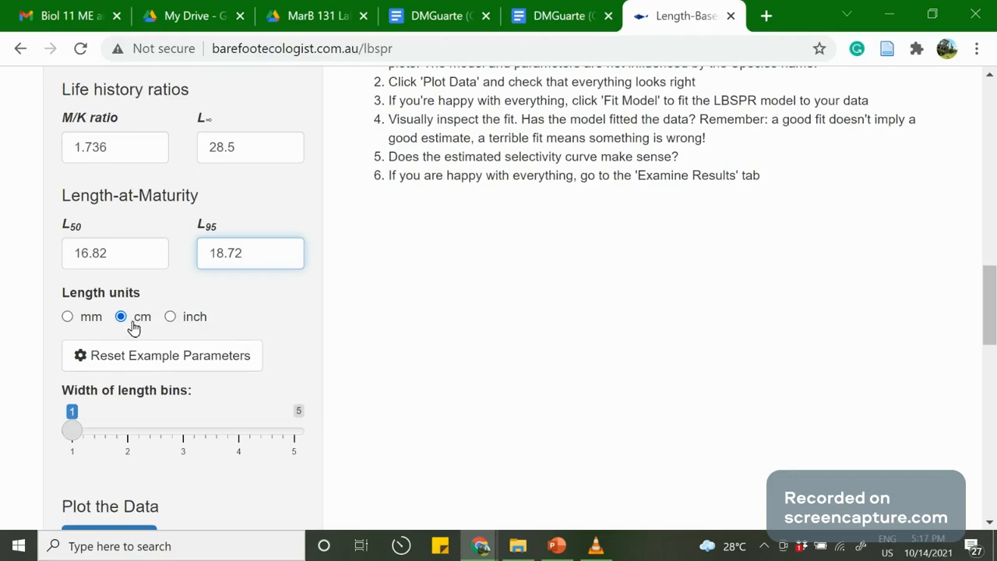
scroll(133, 328, "down", 1)
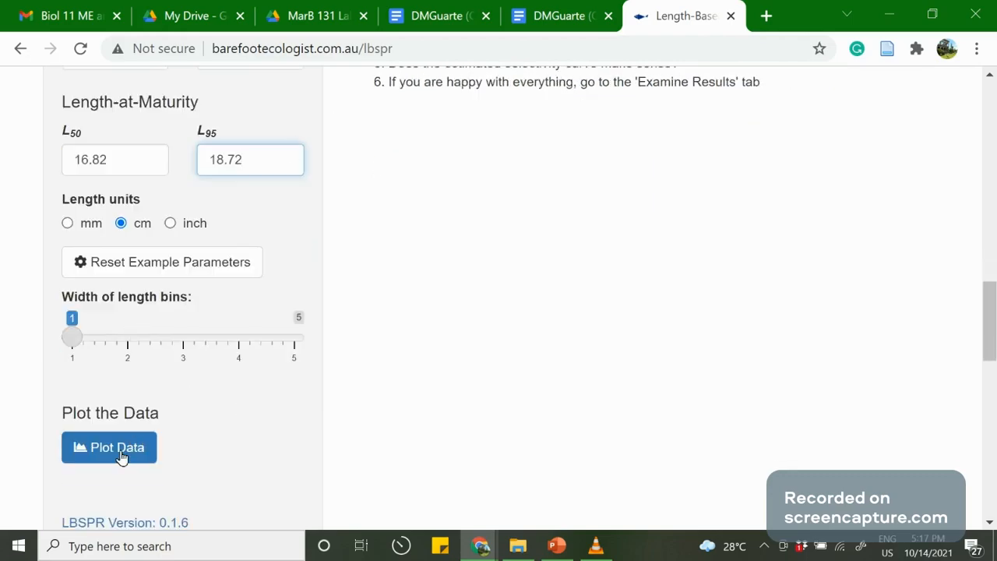
left_click(121, 456)
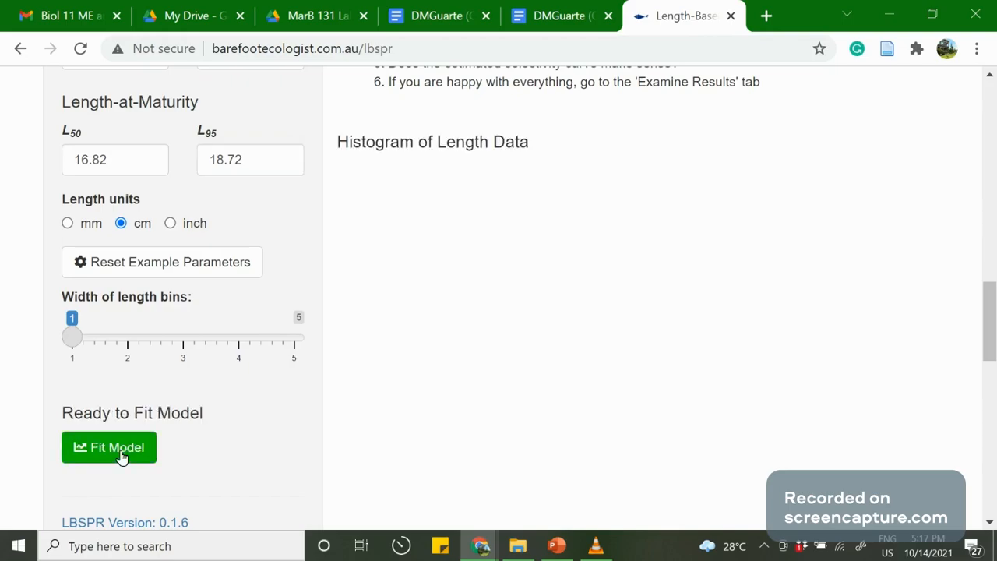
scroll(691, 277, "down", 1)
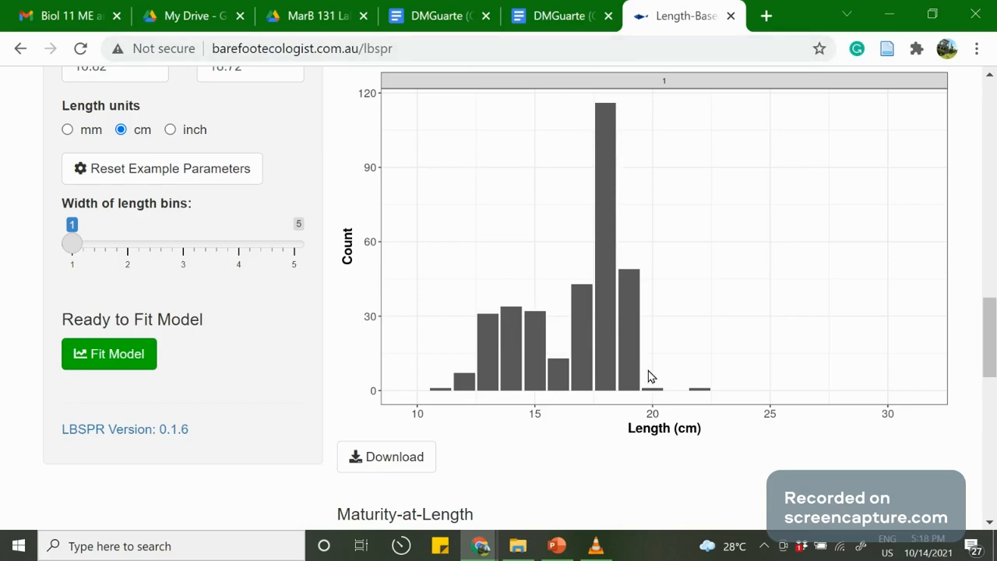
scroll(616, 411, "down", 1)
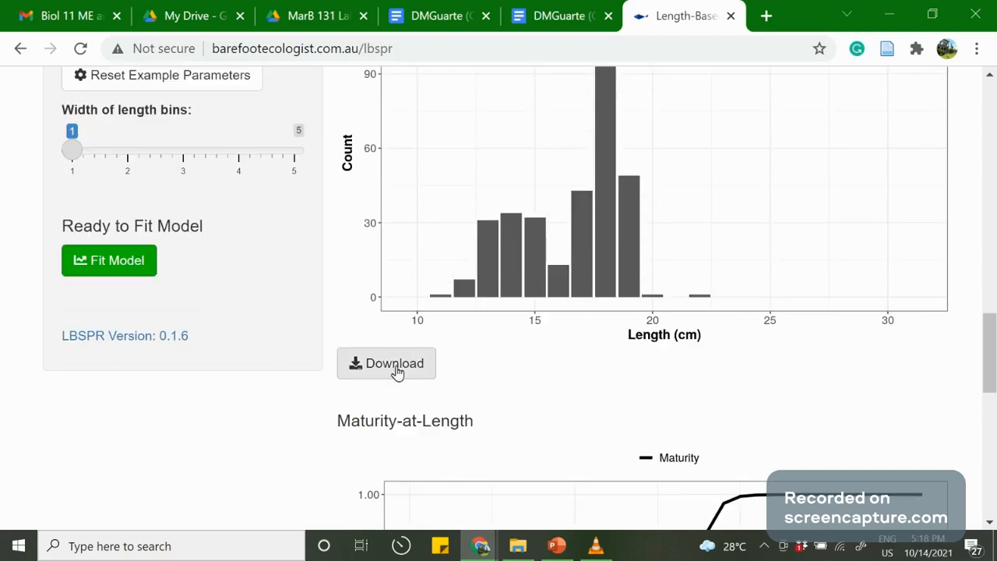
scroll(386, 366, "down", 6)
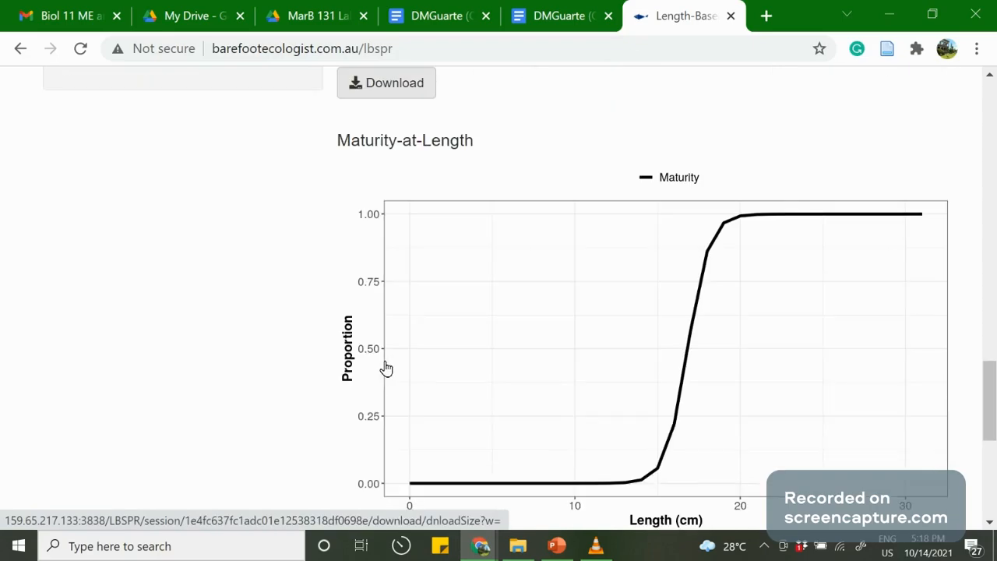
scroll(385, 367, "up", 1)
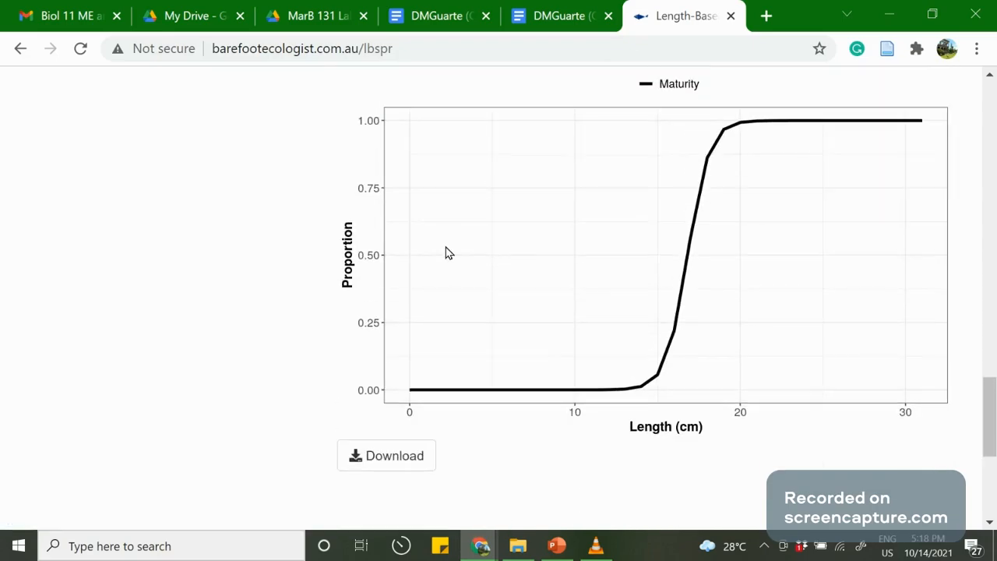
scroll(445, 247, "up", 1)
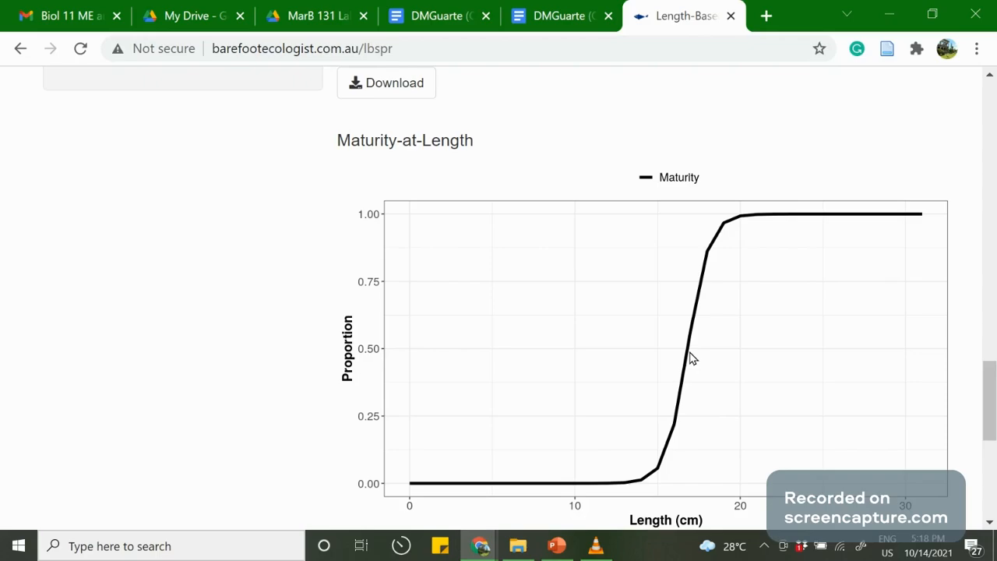
- Fit the LBSPR model to the length data and inspect the fitted histogram and the maturity and selectivity curves
scroll(691, 357, "up", 7)
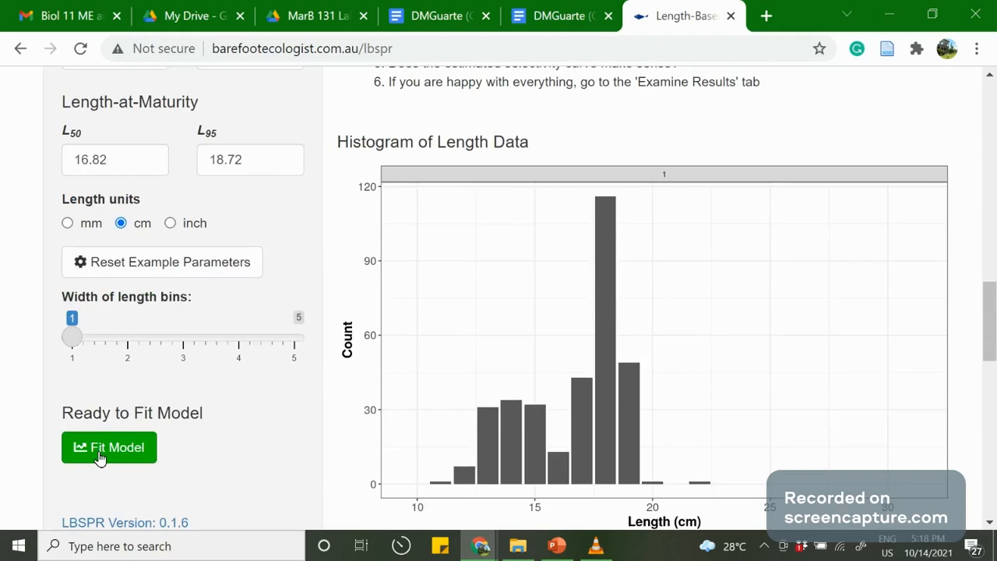
left_click(100, 458)
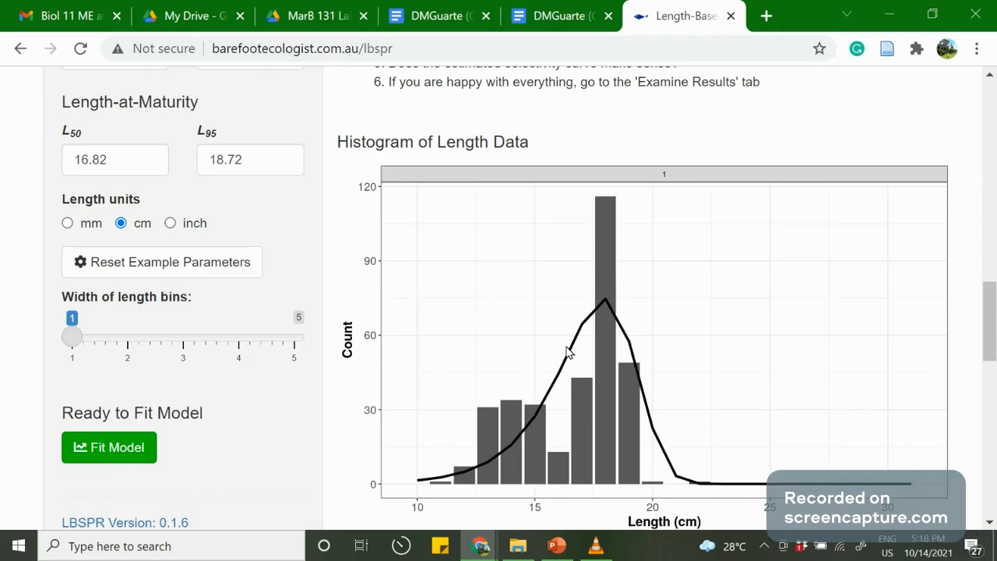
scroll(773, 500, "down", 6)
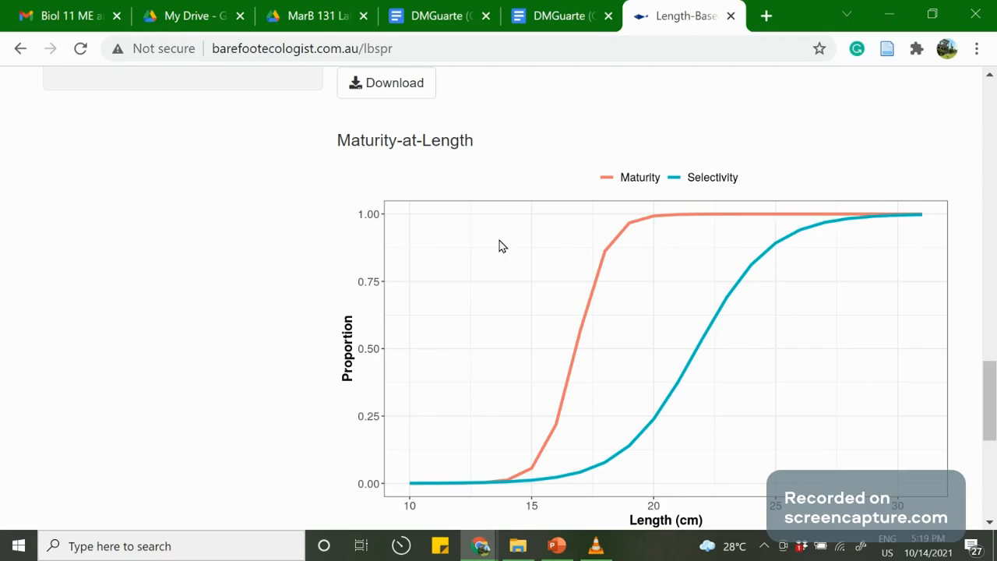
scroll(615, 258, "down", 2)
scroll(407, 374, "up", 5)
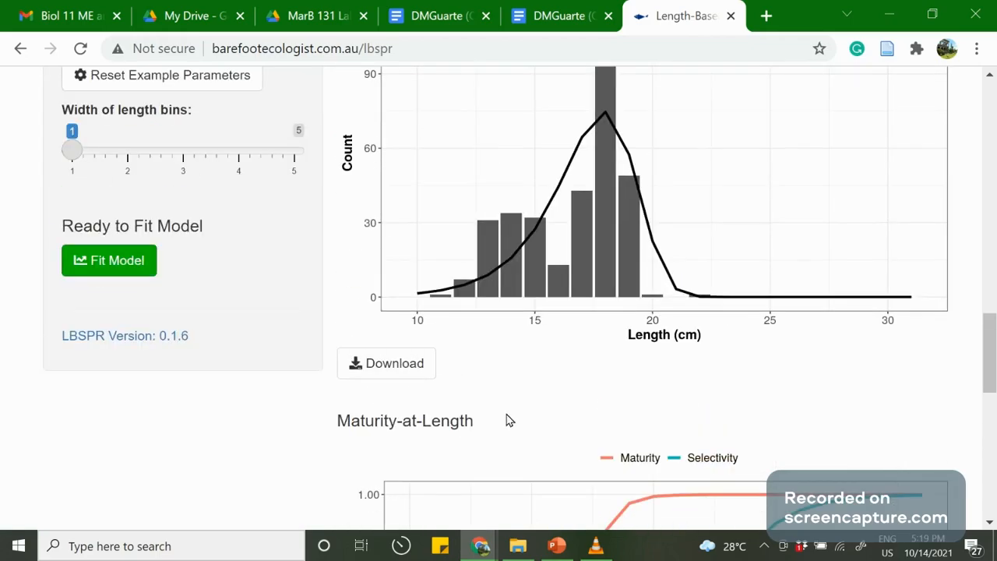
- Open the Examine Results page and examine the model estimates table and the estimated spawning potential chart with its reference points
scroll(508, 419, "up", 4)
scroll(509, 420, "up", 1)
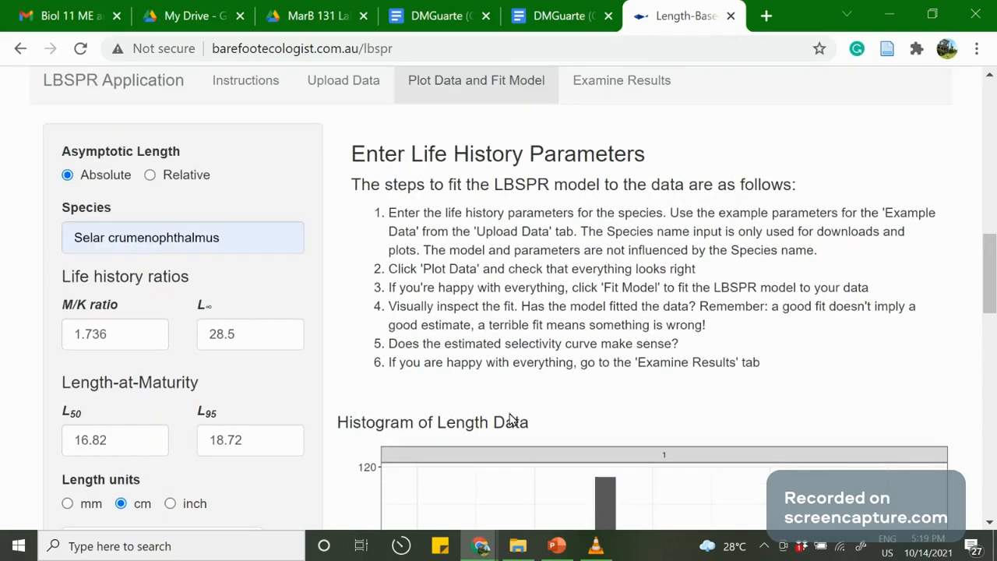
scroll(508, 419, "up", 1)
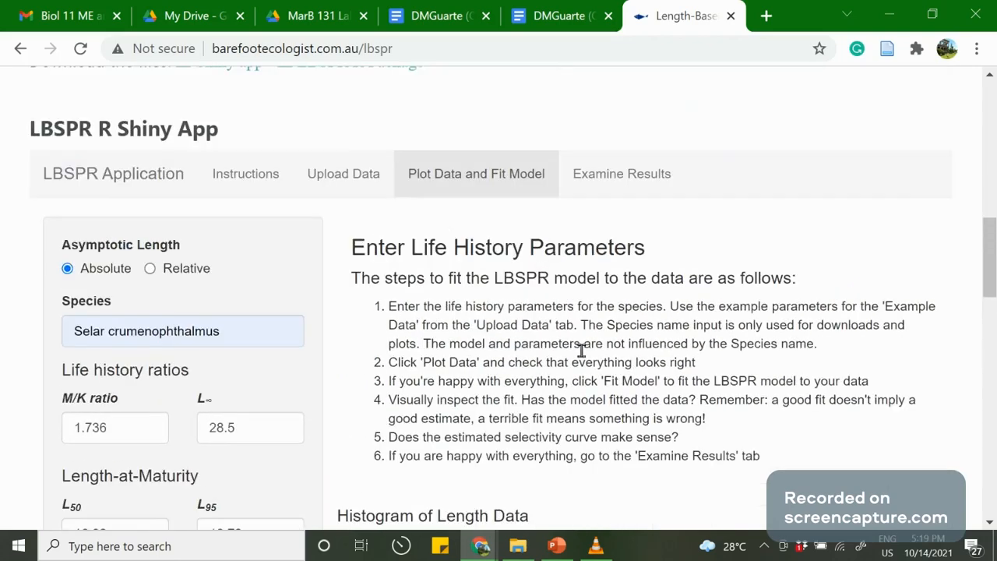
left_click(609, 180)
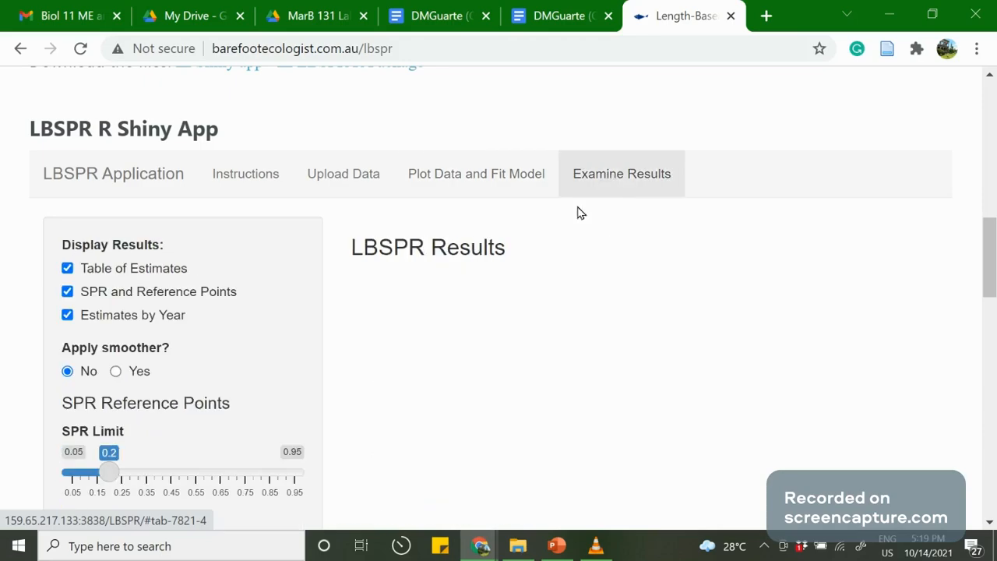
scroll(102, 423, "down", 1)
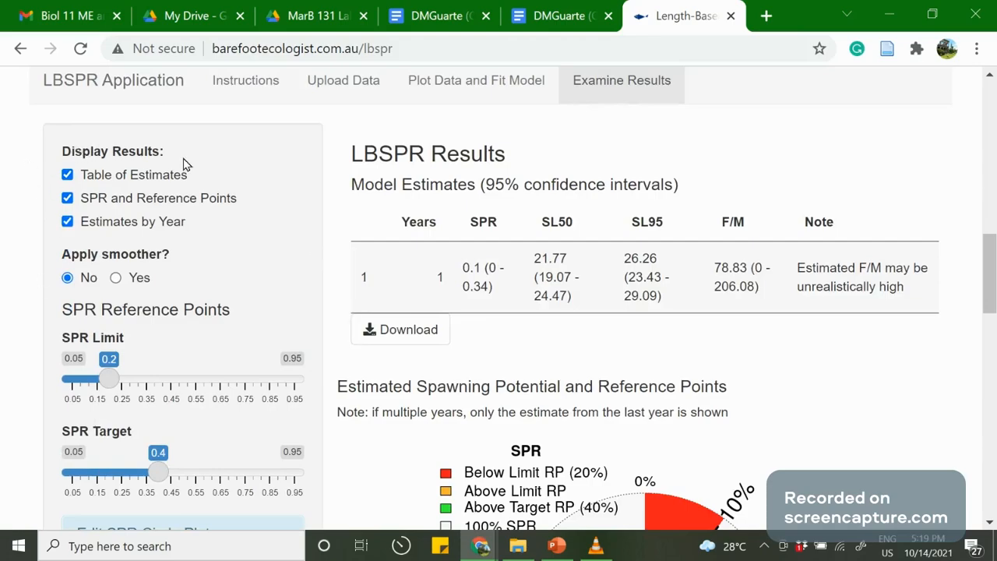
scroll(168, 316, "down", 1)
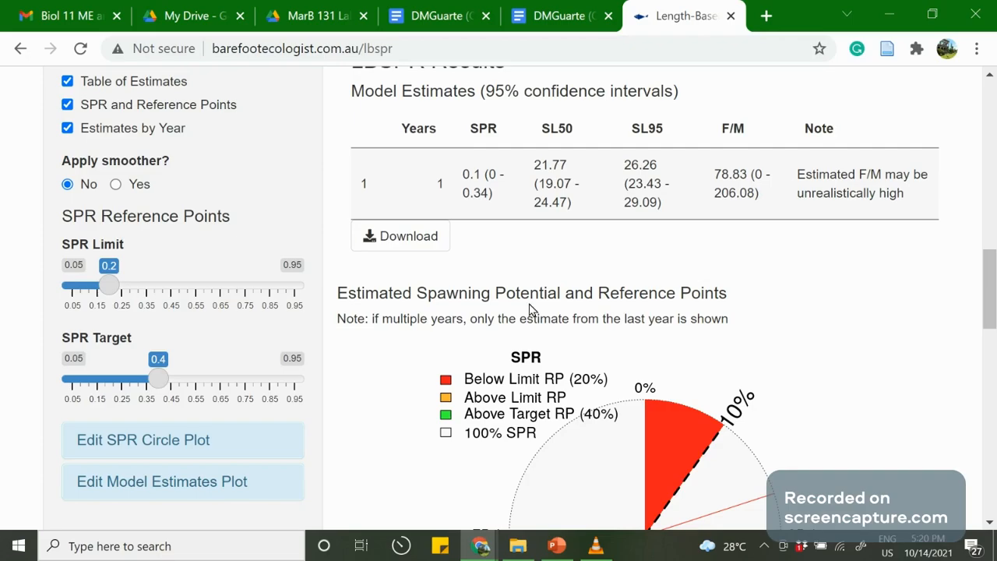
scroll(529, 310, "up", 1)
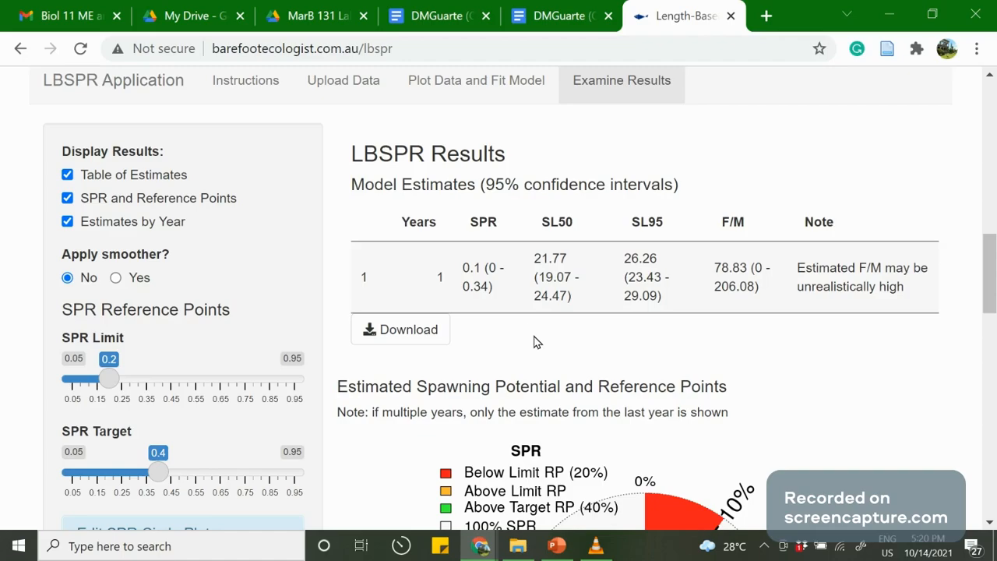
scroll(535, 343, "down", 2)
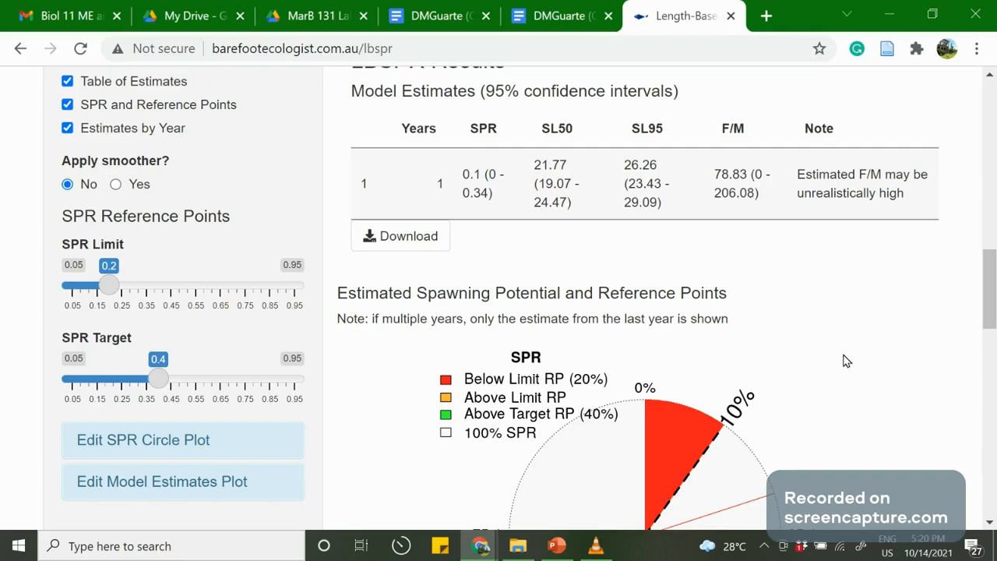
scroll(993, 273, "down", 1)
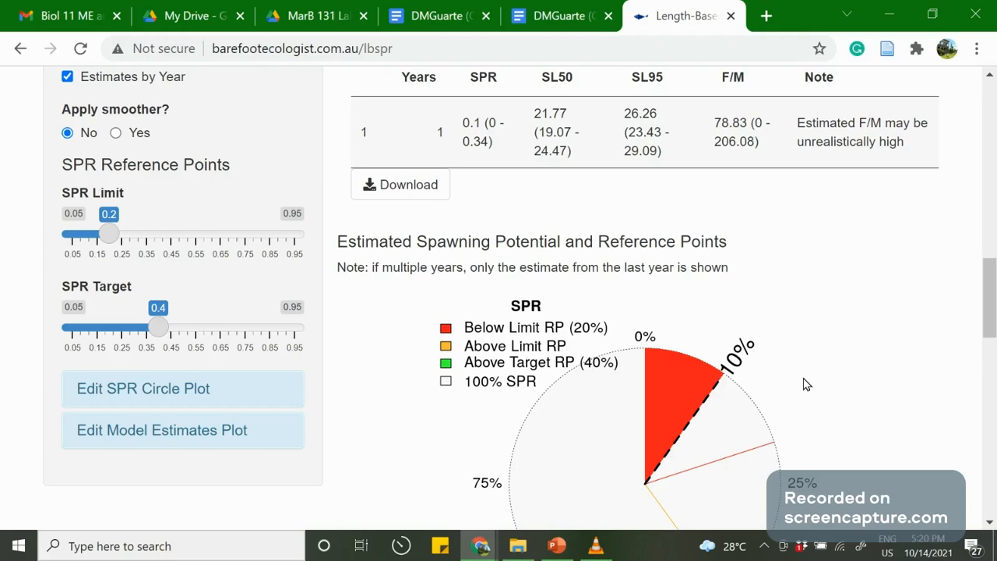
scroll(806, 384, "down", 1)
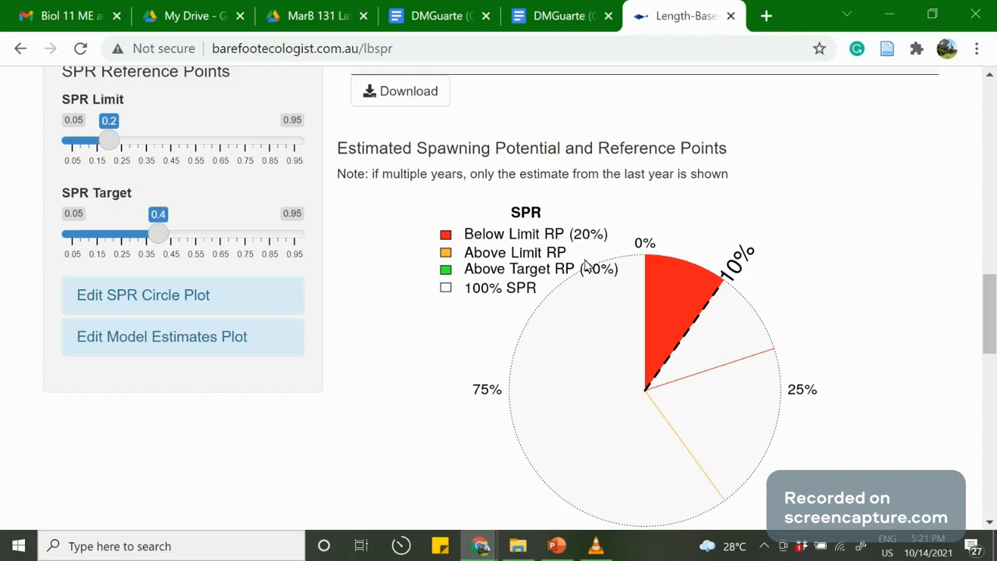
- Switch to File Explorer, open All_Selar crumenophthalmus plus 1cm.csv from How to use LB-SPR's sample data & output folder, and tile it beside the browser
left_click(518, 546)
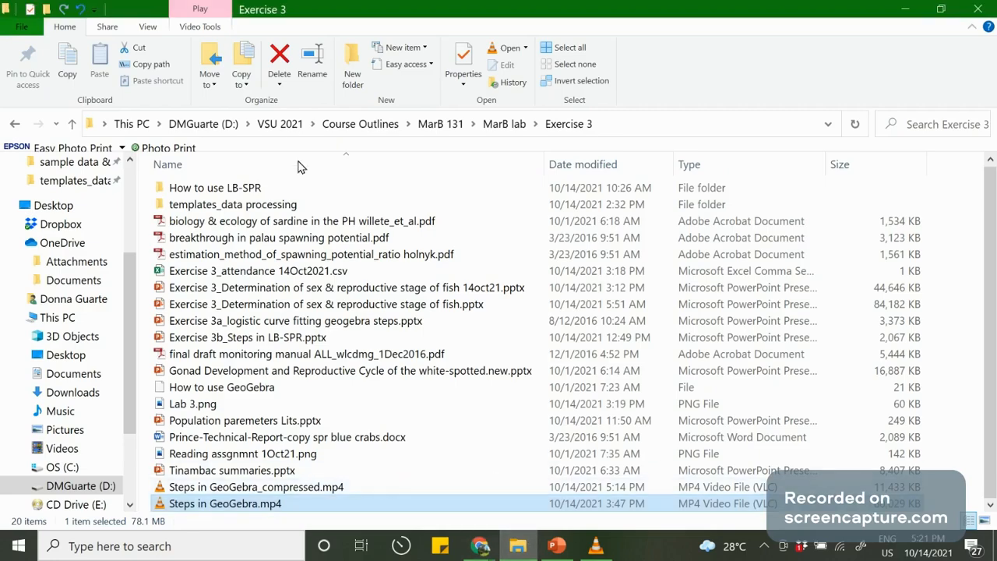
double_click(231, 189)
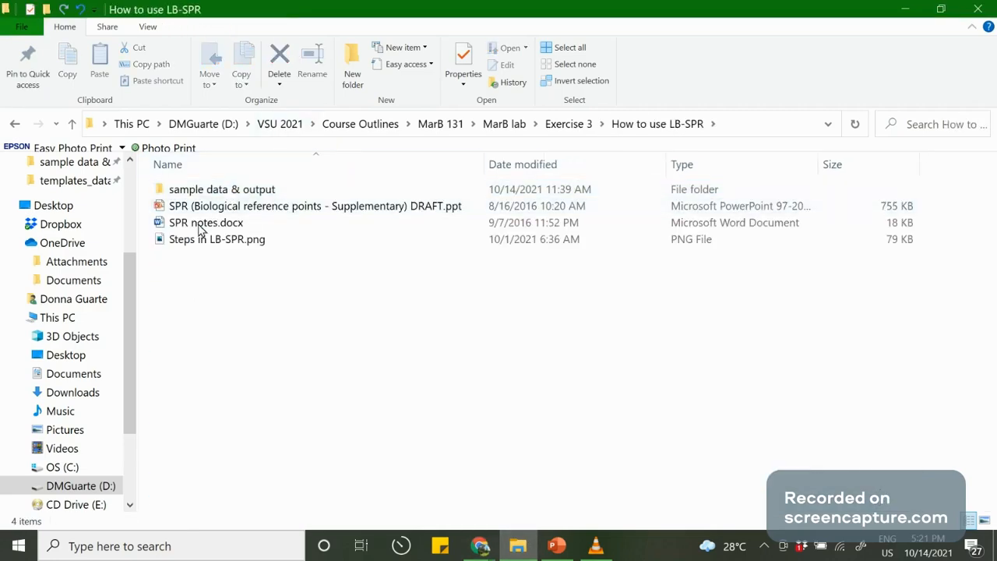
double_click(178, 189)
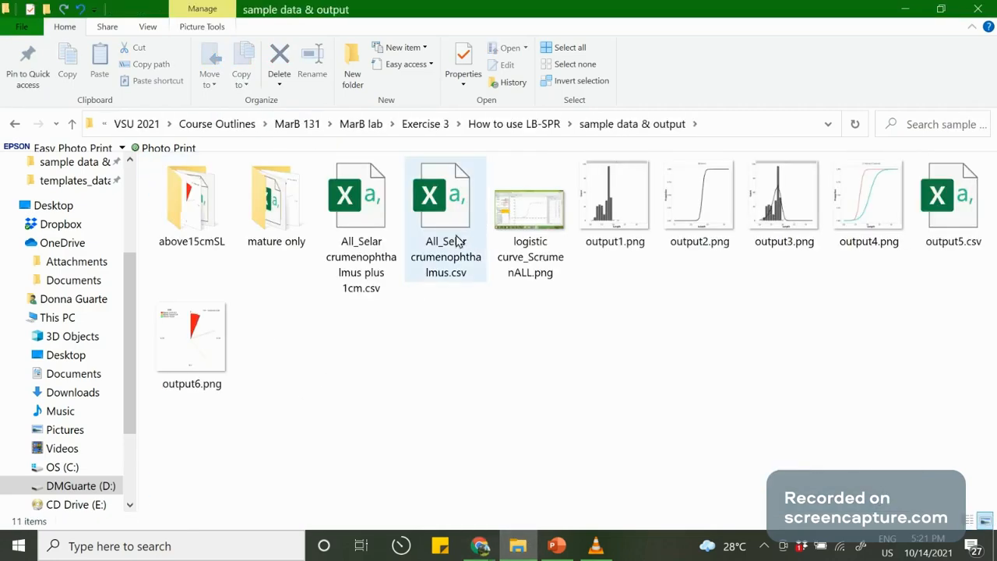
left_click(470, 200)
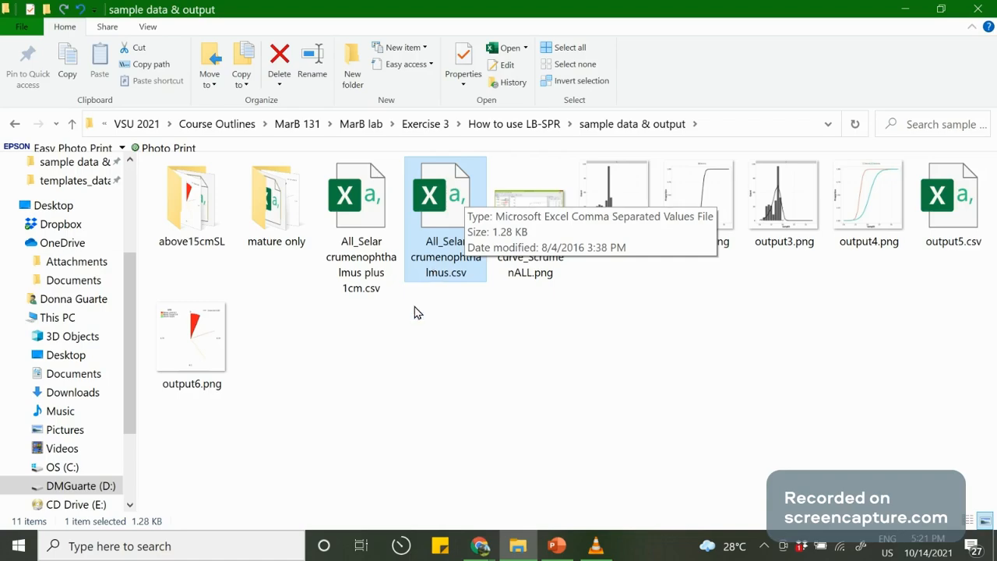
left_click(360, 238)
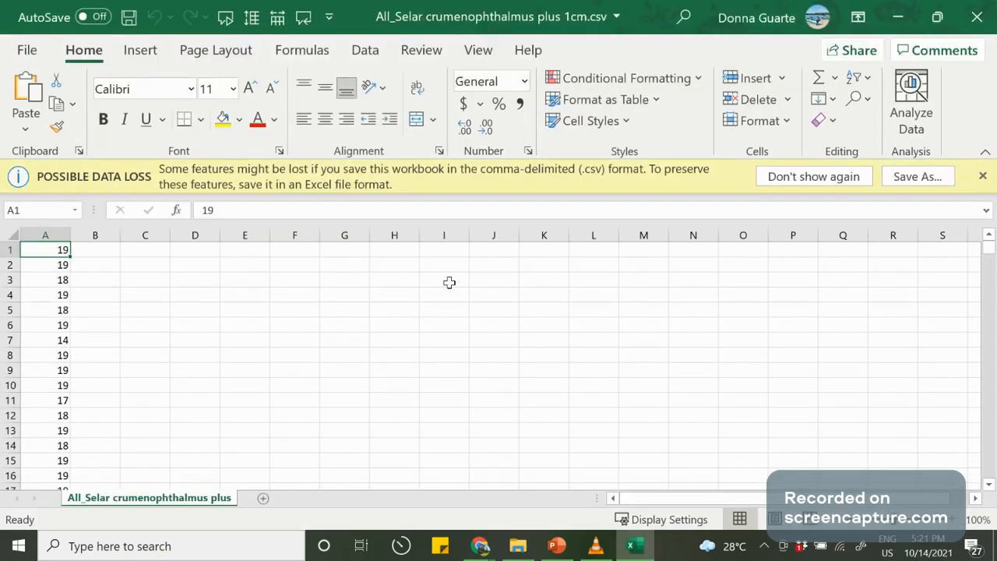
key("super+Right")
left_click(450, 187)
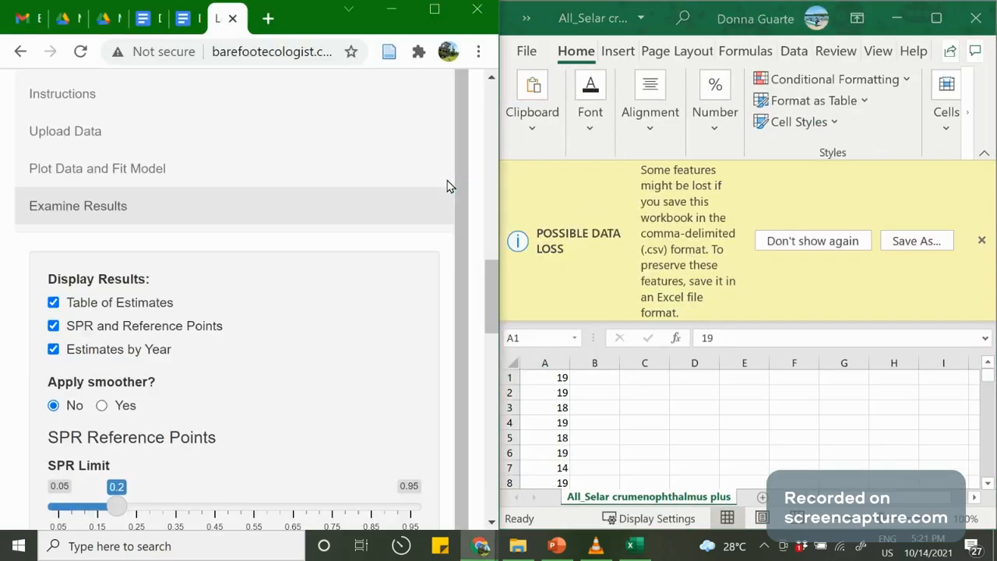
- Switch to File Explorer, open All_Selar crumenophthalmus.csv, and tile it beside the open plus 1cm workbook
left_click(518, 545)
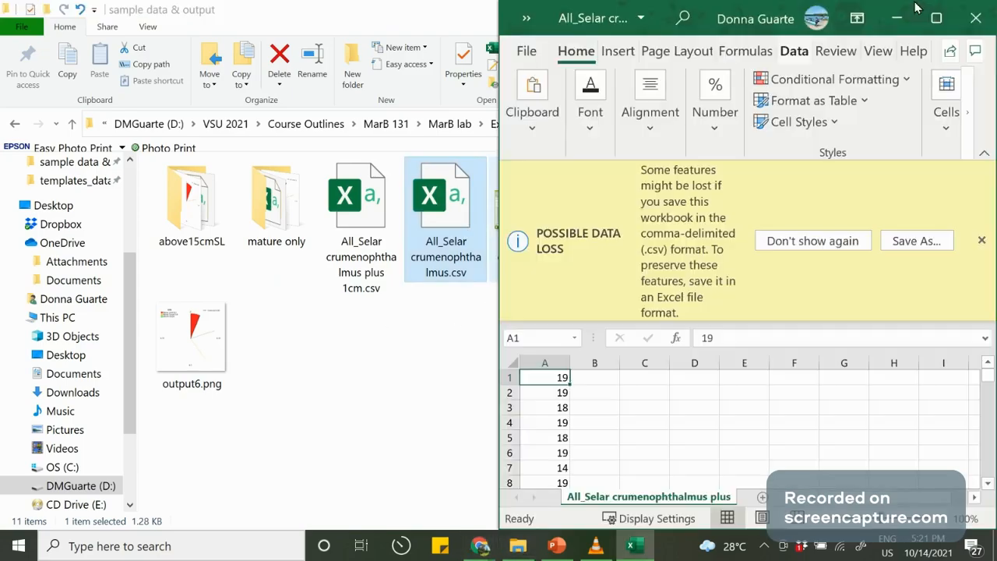
left_click(762, 437)
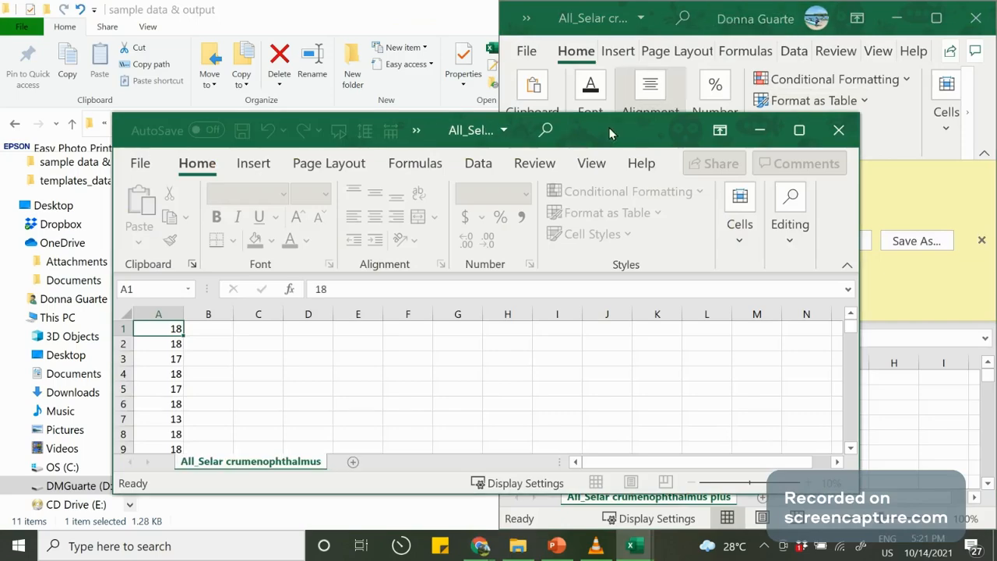
left_click(610, 132)
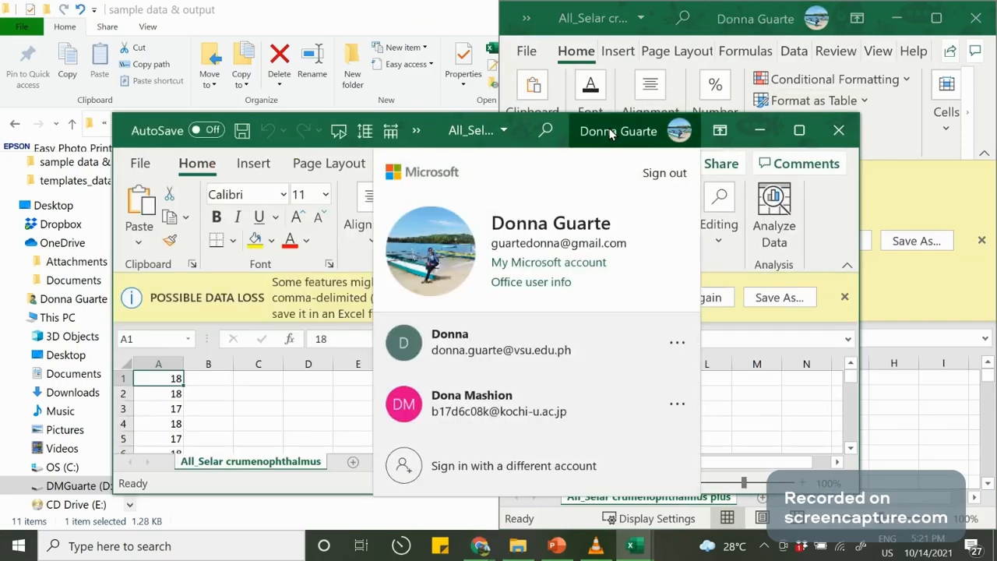
left_click(772, 380)
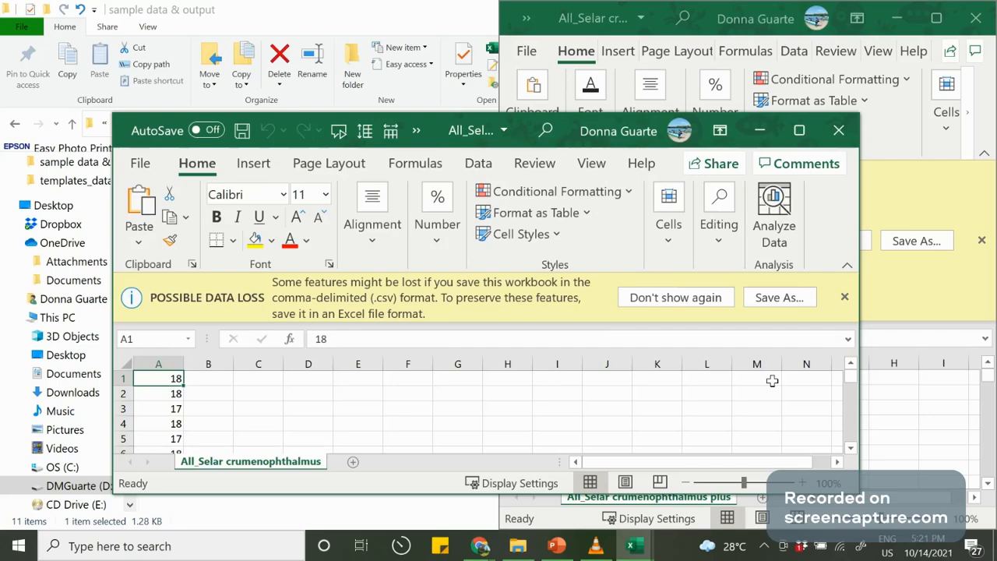
key("super+Left")
left_click(405, 390)
scroll(405, 389, "down", 2)
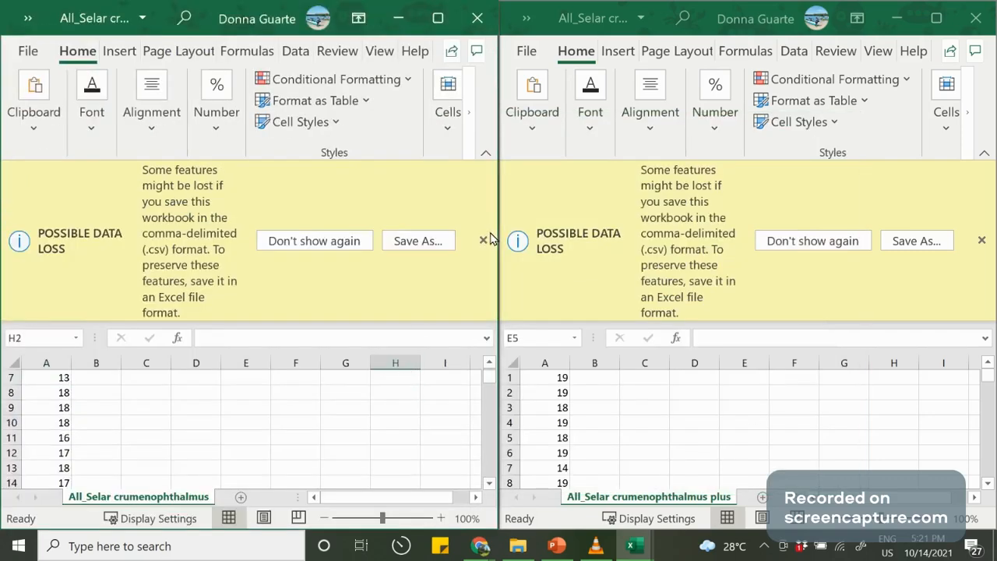
- Dismiss the data loss warnings in both workbooks and compare their length values in column A, starting from cell A1
left_click(484, 242)
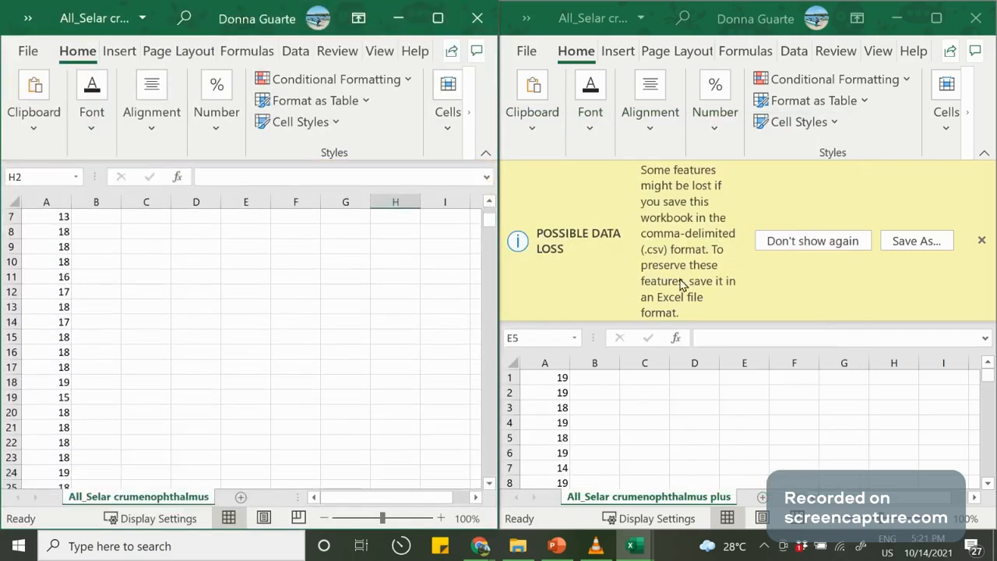
left_click(979, 237)
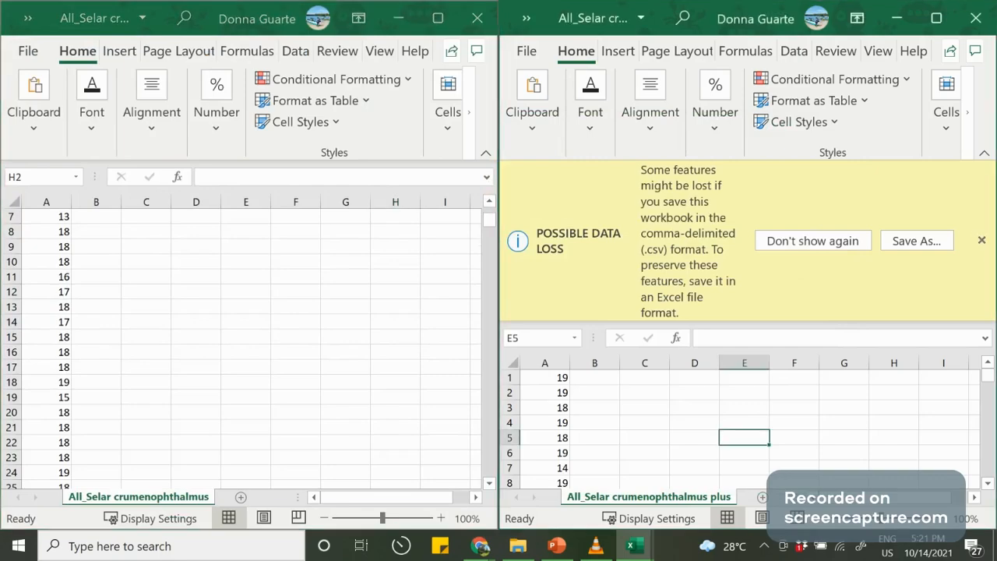
left_click(981, 241)
scroll(129, 285, "up", 2)
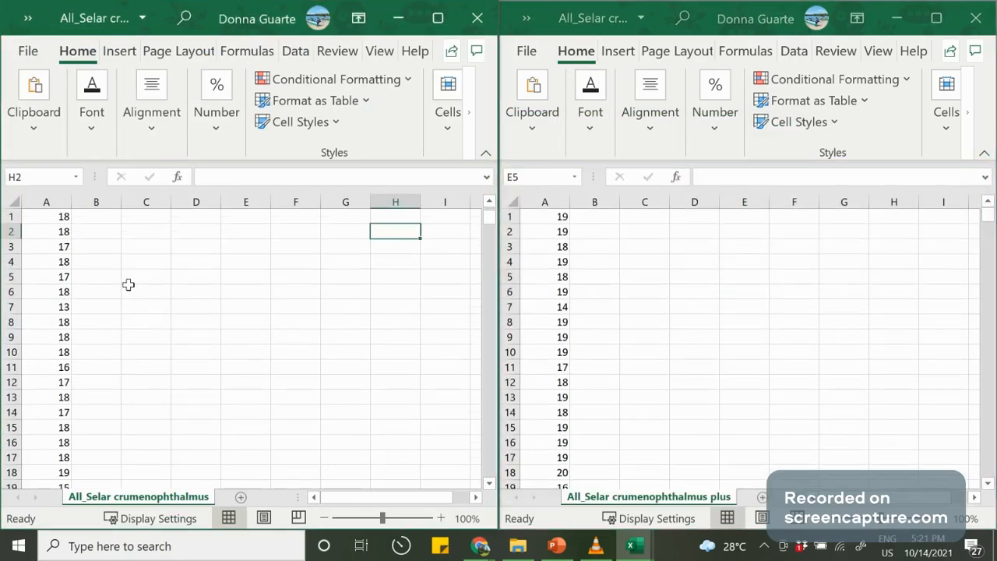
left_click(52, 216)
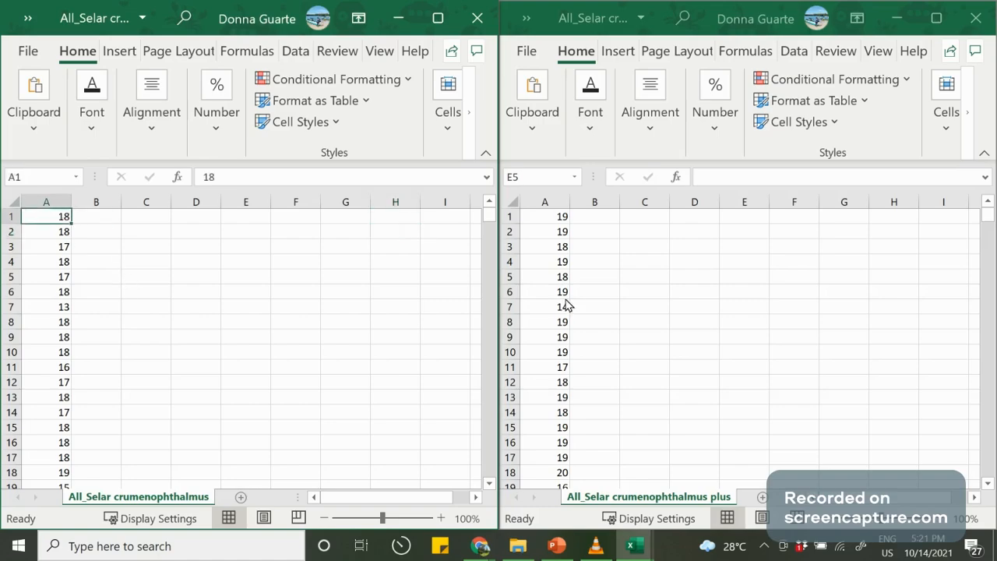
left_click(552, 217)
left_click(552, 216)
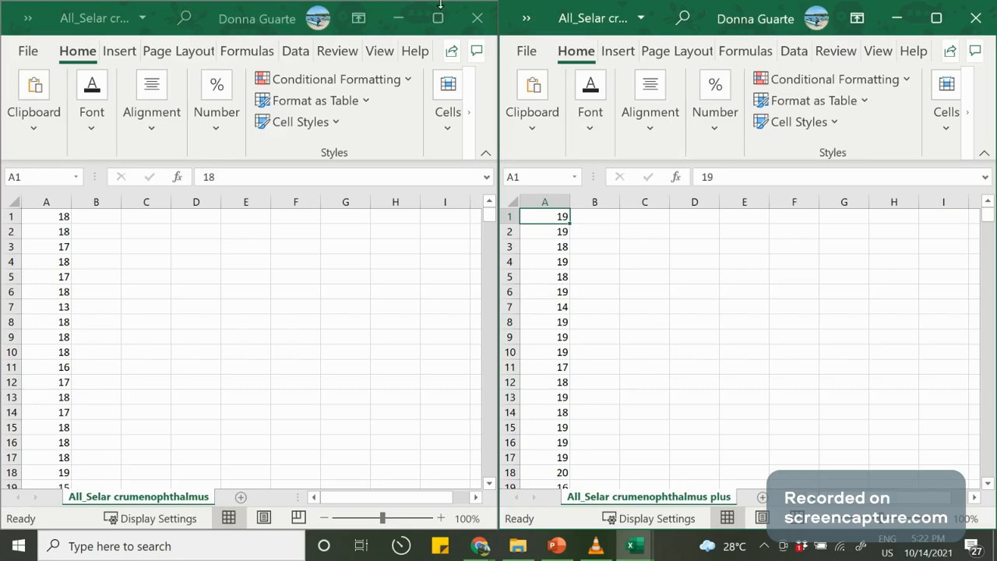
- Close both CSV workbooks, then switch back to the LBSPR browser window and maximize it
left_click(481, 18)
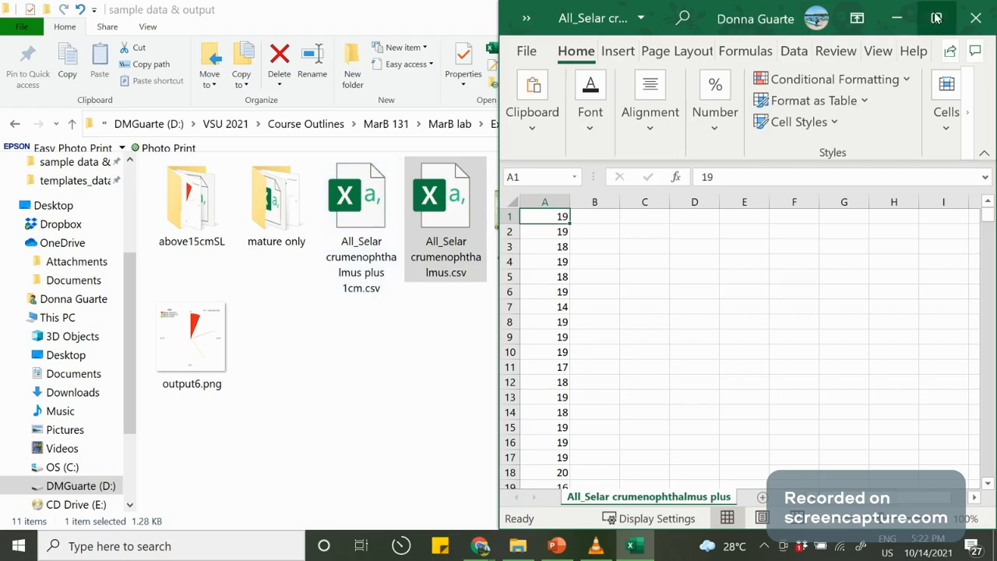
left_click(975, 18)
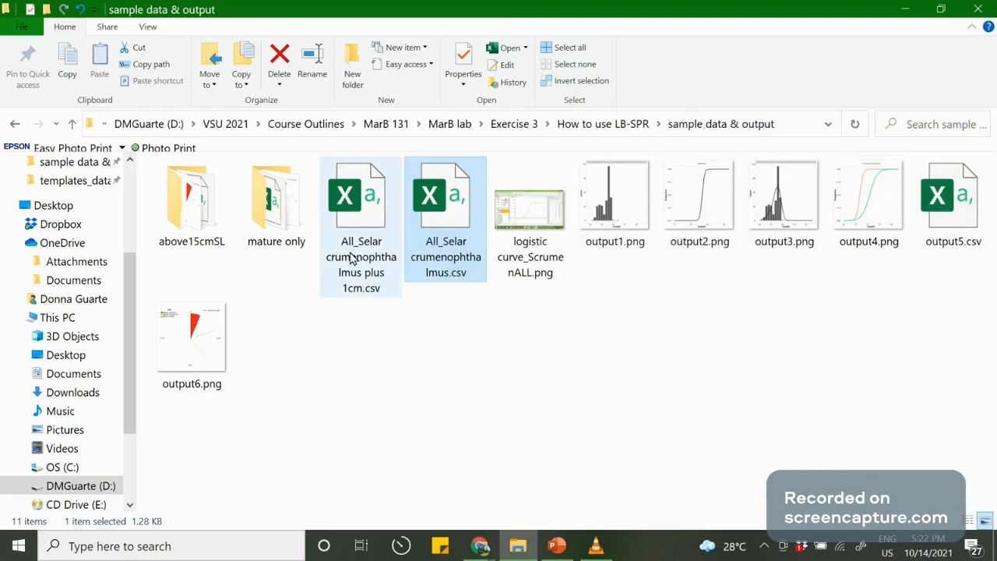
left_click(480, 545)
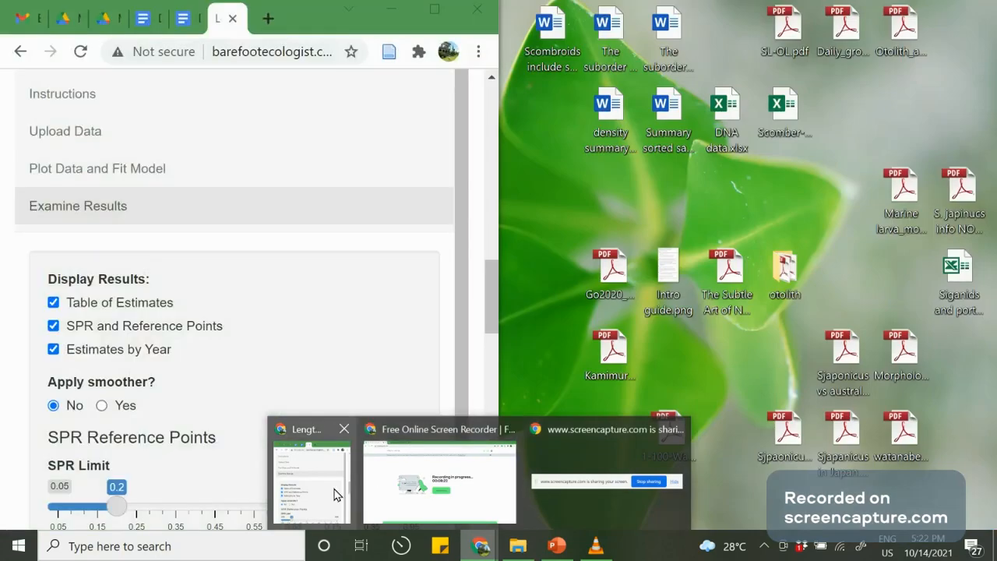
left_click(334, 491)
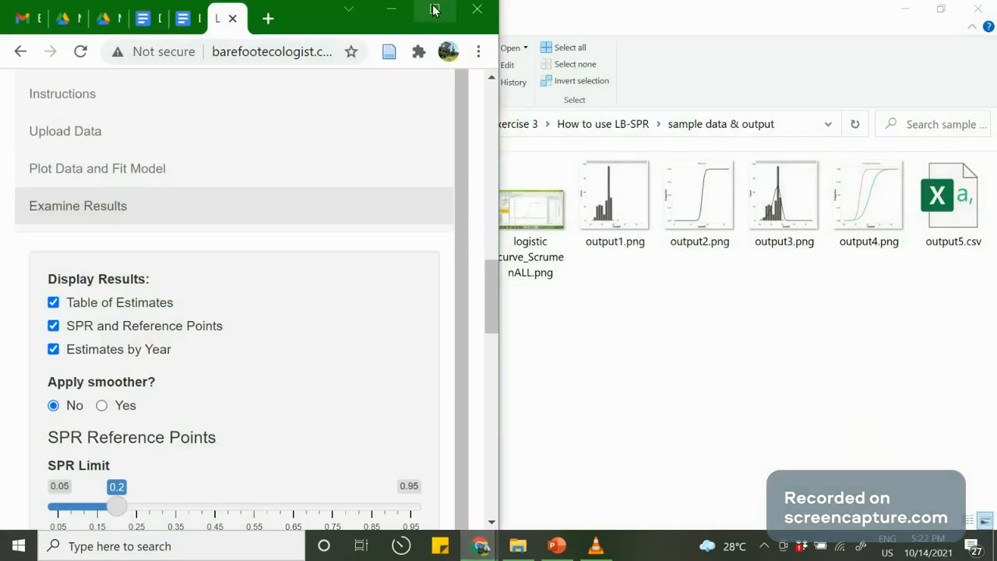
left_click(435, 9)
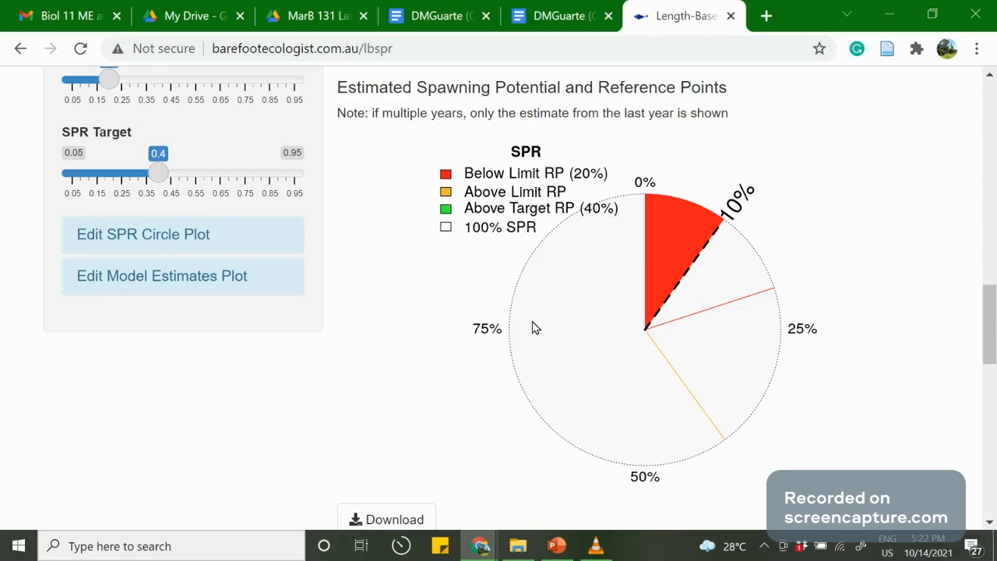
- Return to the Upload Data page of the LBSPR application
scroll(532, 327, "up", 9)
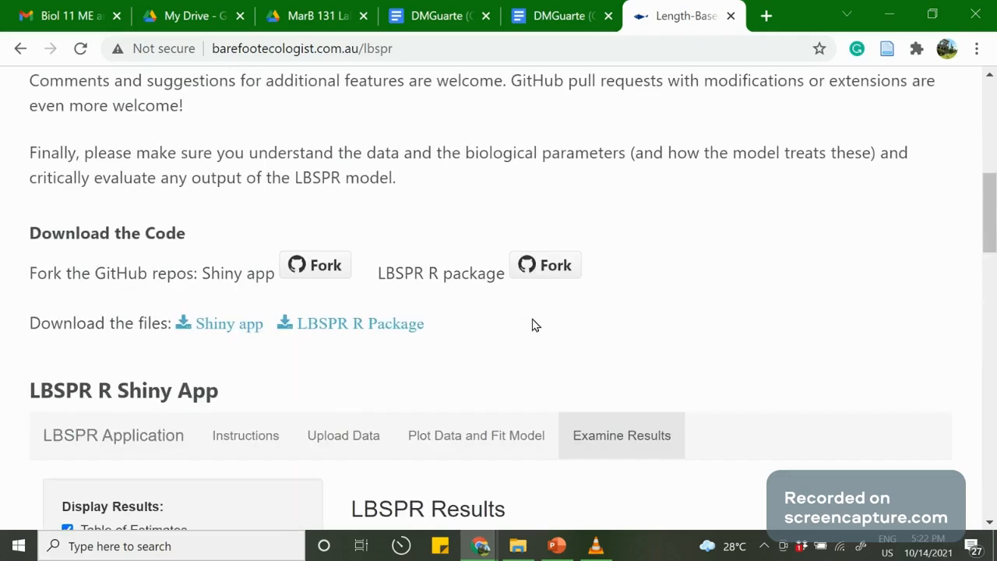
left_click(329, 436)
scroll(333, 438, "down", 2)
scroll(333, 438, "down", 3)
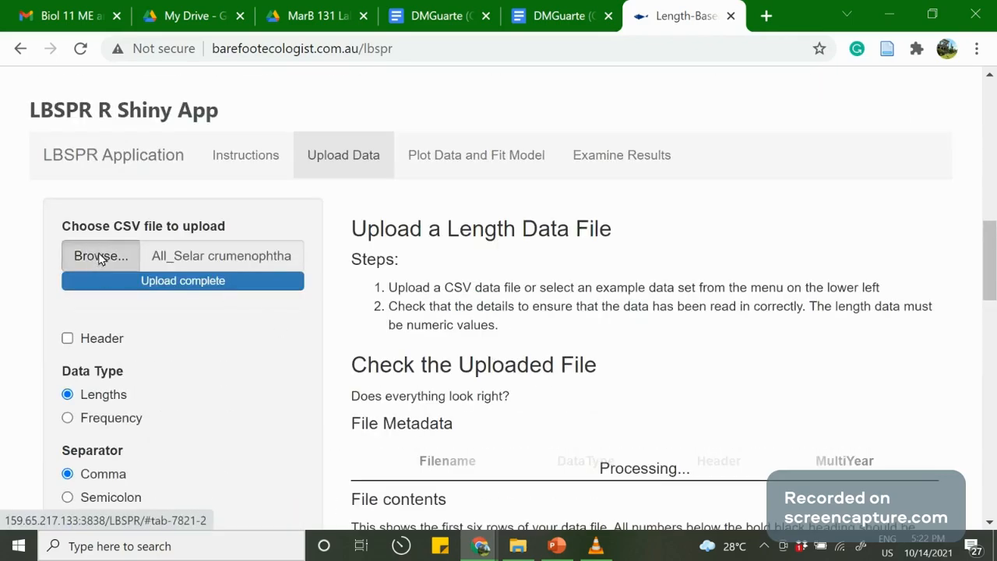
- Upload All_Selar crumenophthalmus plus 1cm.csv from How to use LB-SPR's sample data & output folder and check the displayed file contents
left_click(100, 255)
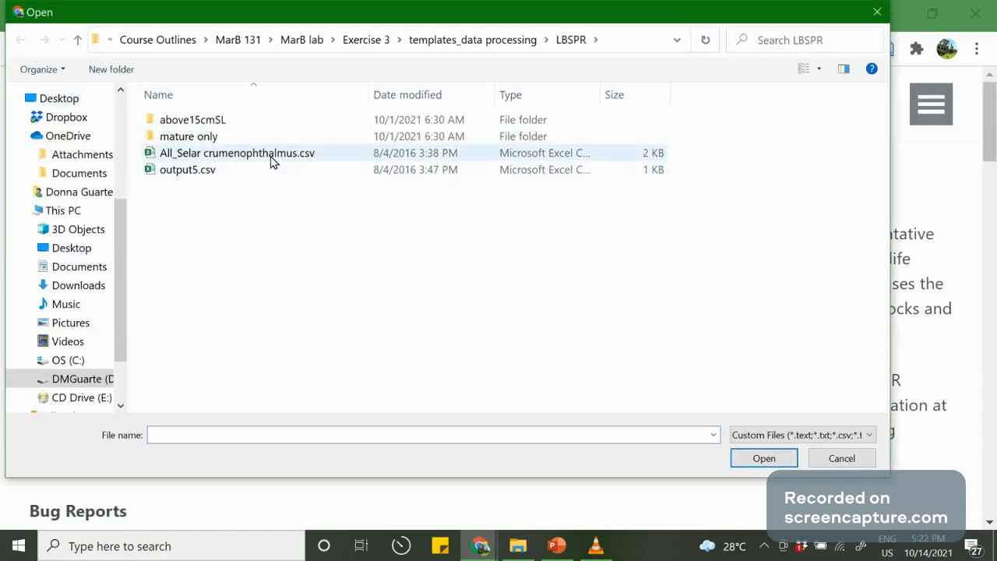
left_click(456, 40)
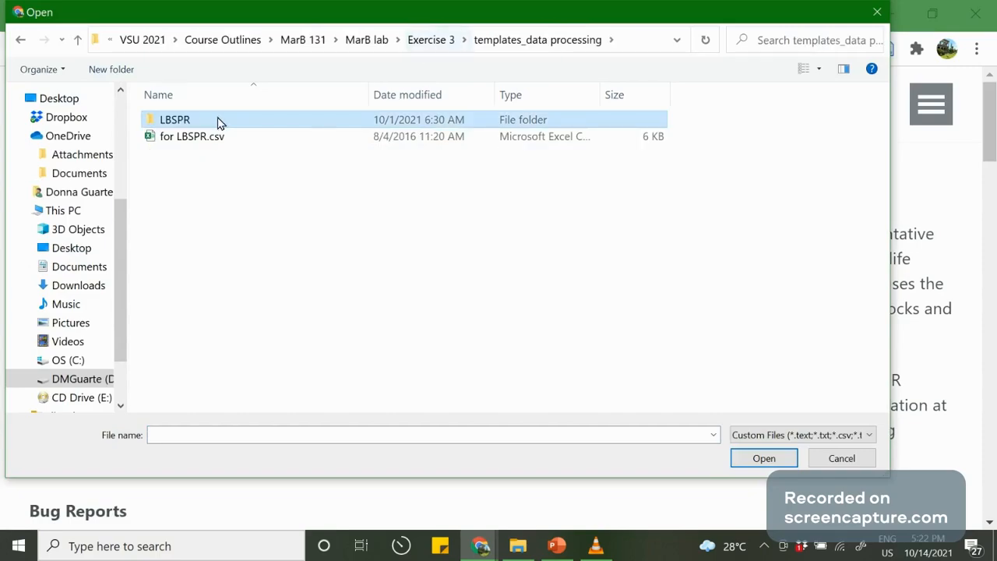
left_click(452, 39)
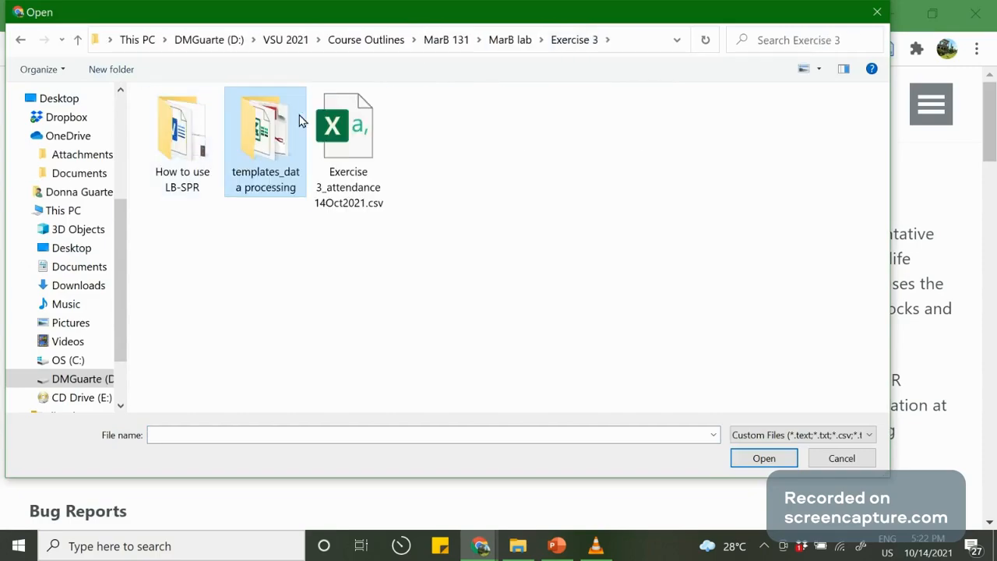
double_click(201, 146)
double_click(163, 152)
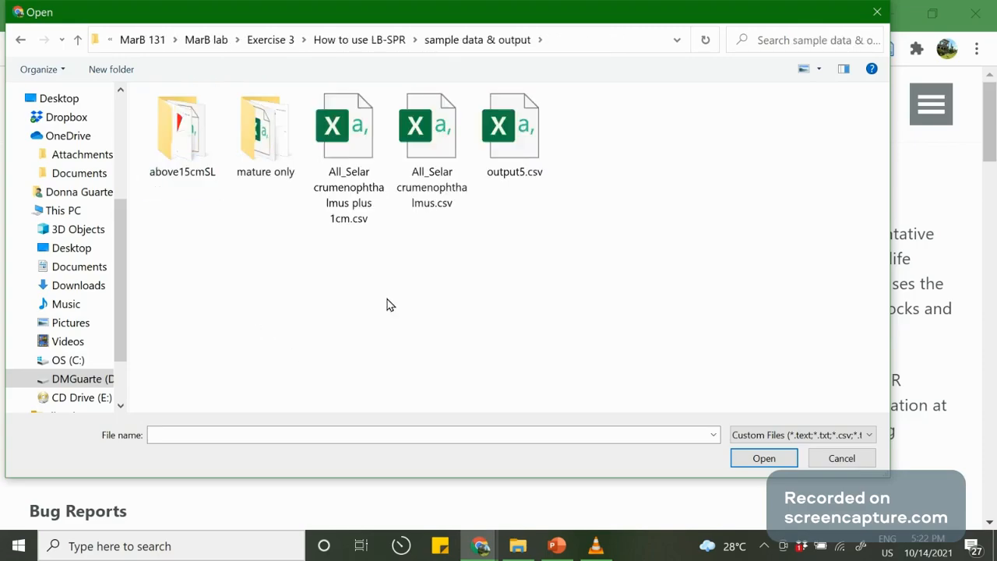
left_click(348, 222)
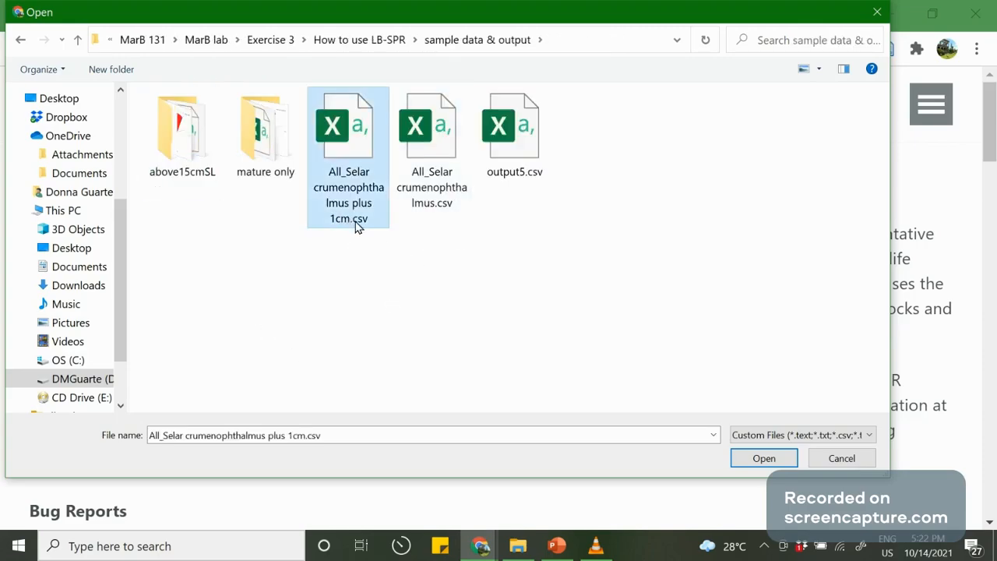
left_click(763, 458)
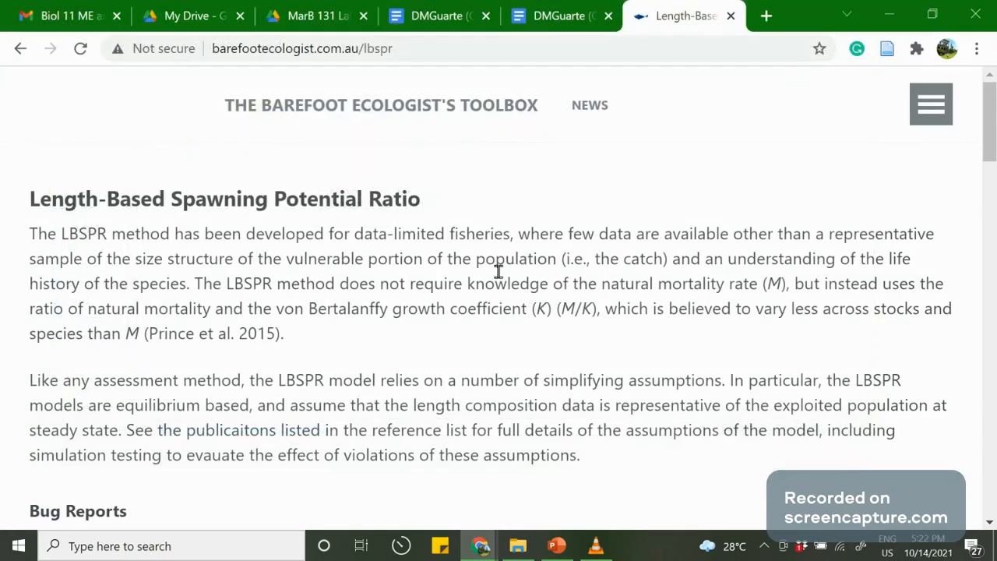
scroll(498, 270, "down", 10)
scroll(380, 355, "down", 4)
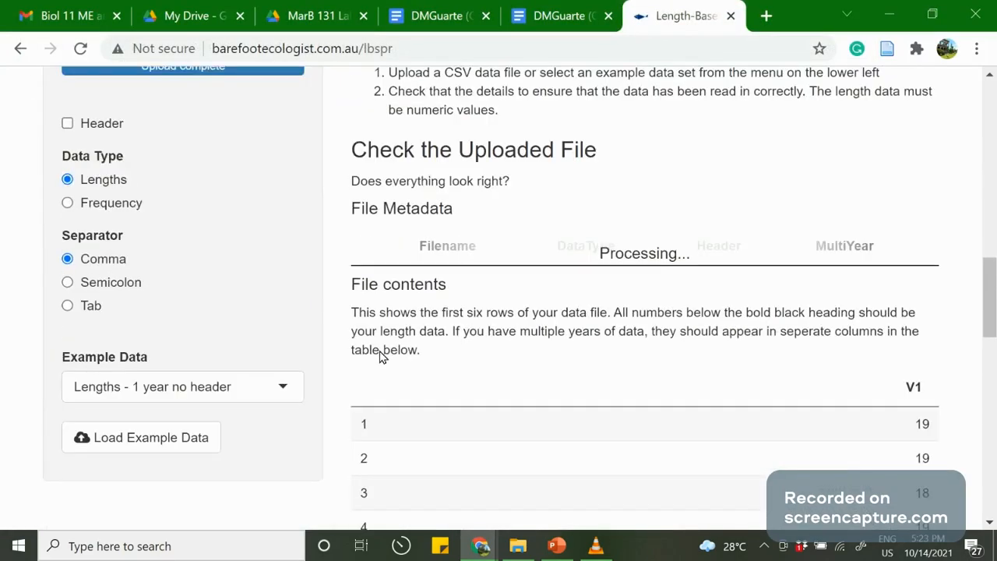
scroll(367, 334, "up", 3)
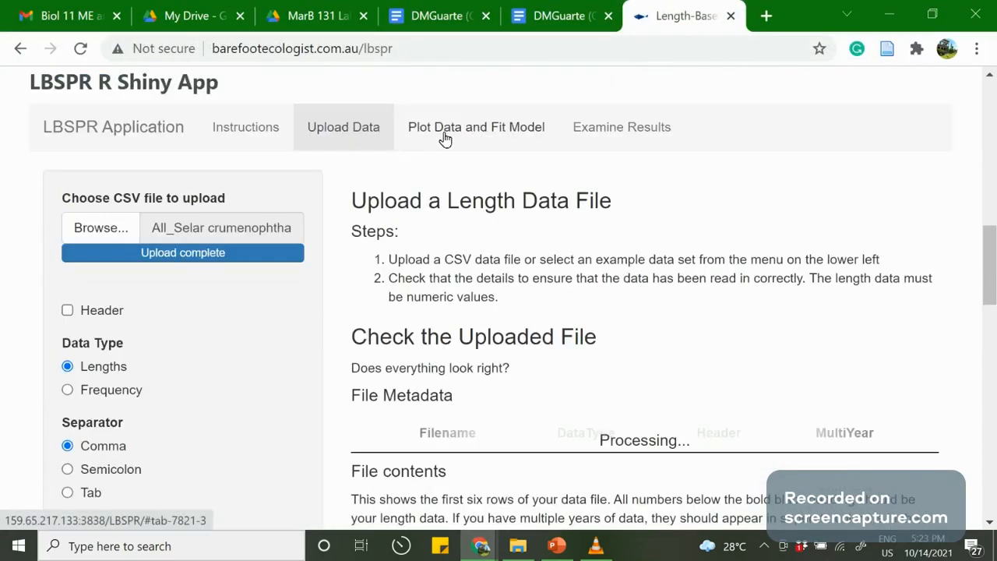
- On the Plot Data and Fit Model page, check the life history parameters, plot the uploaded lengths, and review the histogram and maturity curve
left_click(444, 138)
scroll(381, 291, "down", 2)
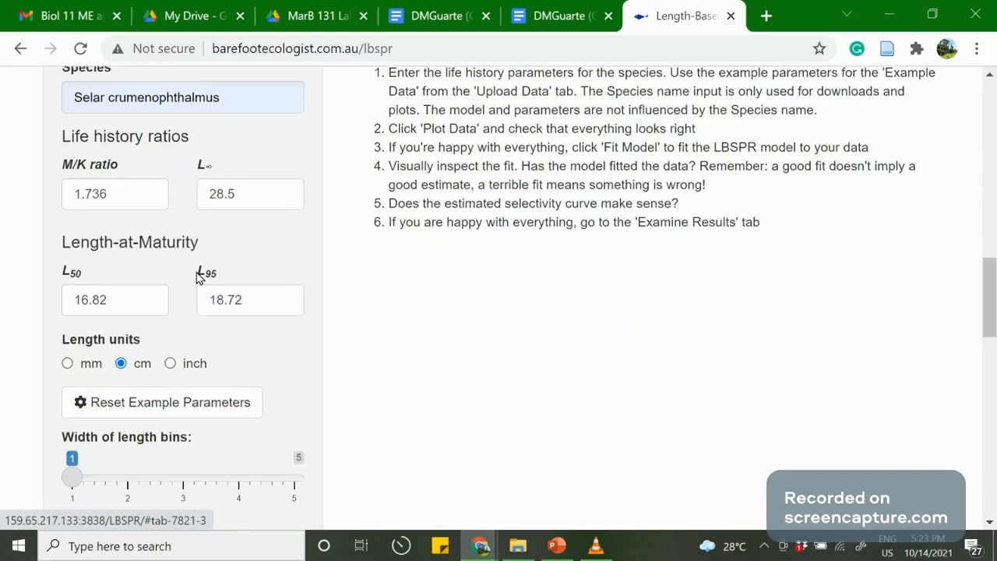
scroll(280, 306, "down", 3)
scroll(280, 306, "up", 3)
scroll(267, 308, "down", 2)
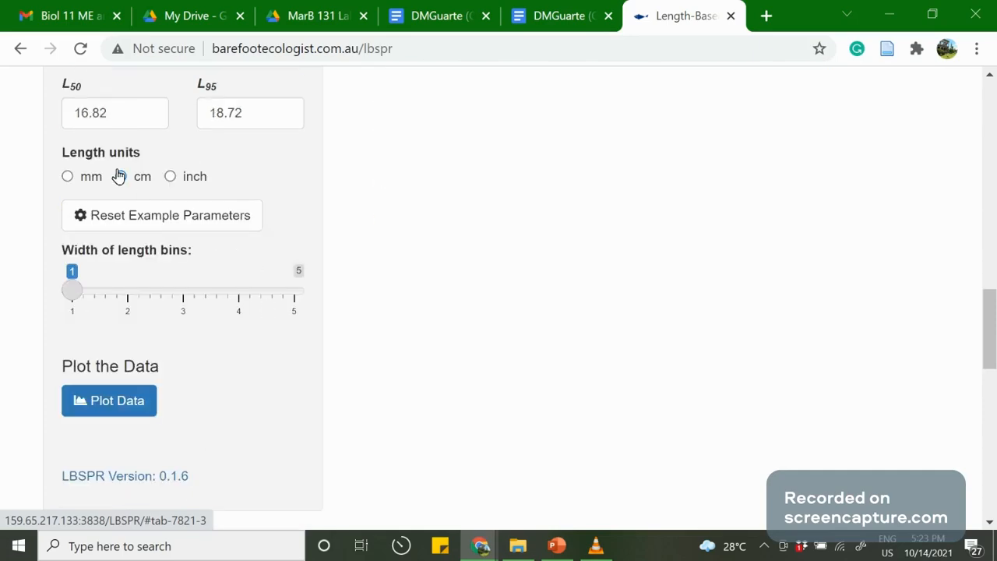
left_click(113, 411)
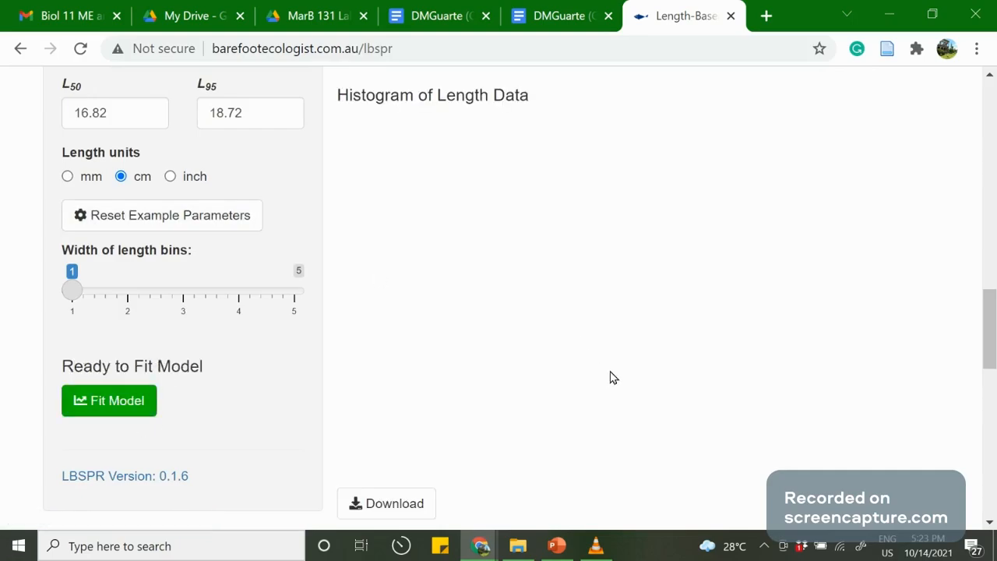
scroll(611, 378, "down", 1)
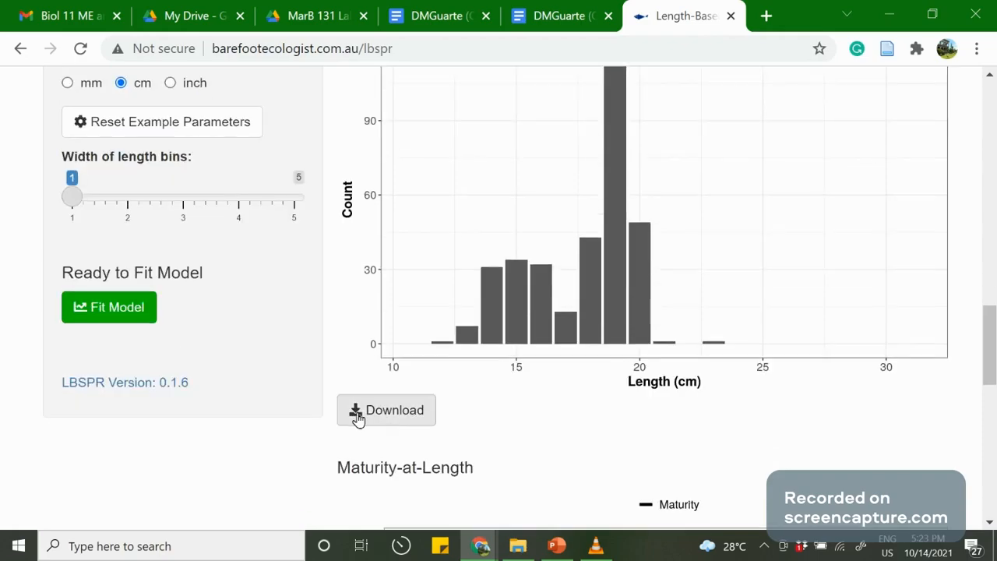
scroll(358, 417, "down", 3)
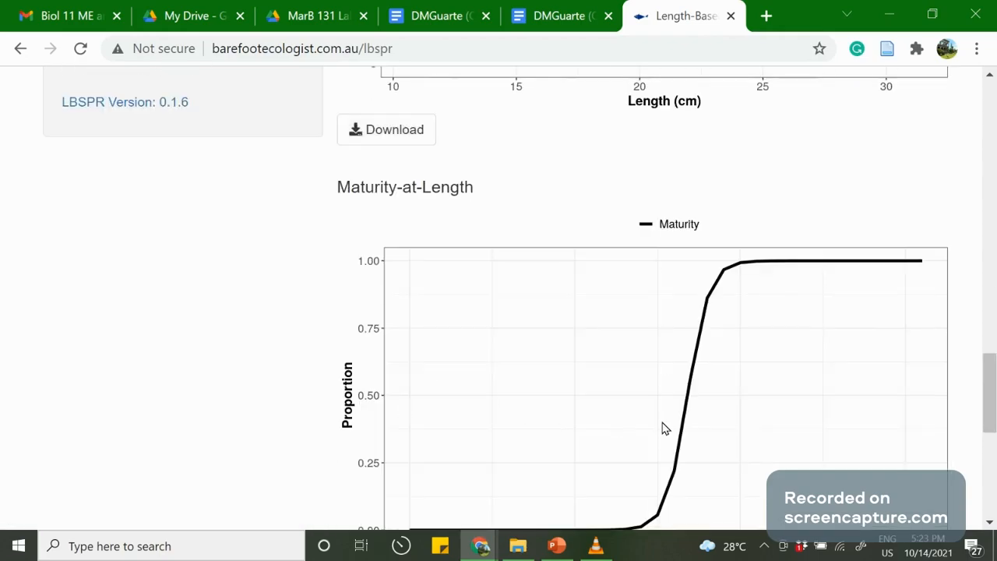
scroll(762, 434, "down", 1)
scroll(764, 435, "up", 4)
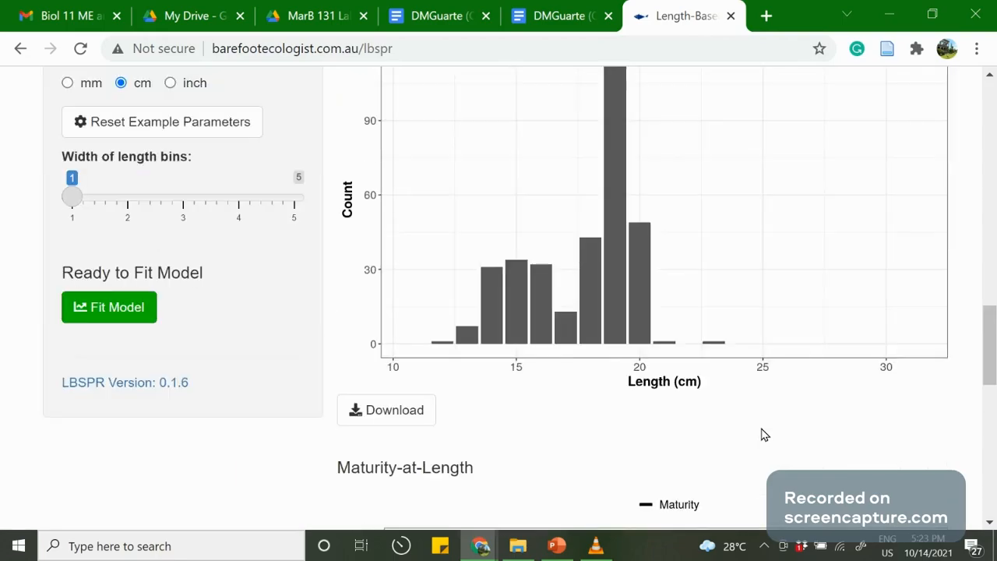
- Fit the LBSPR model to the plus 1cm data and inspect the fitted histogram and the maturity and selectivity curves
left_click(131, 315)
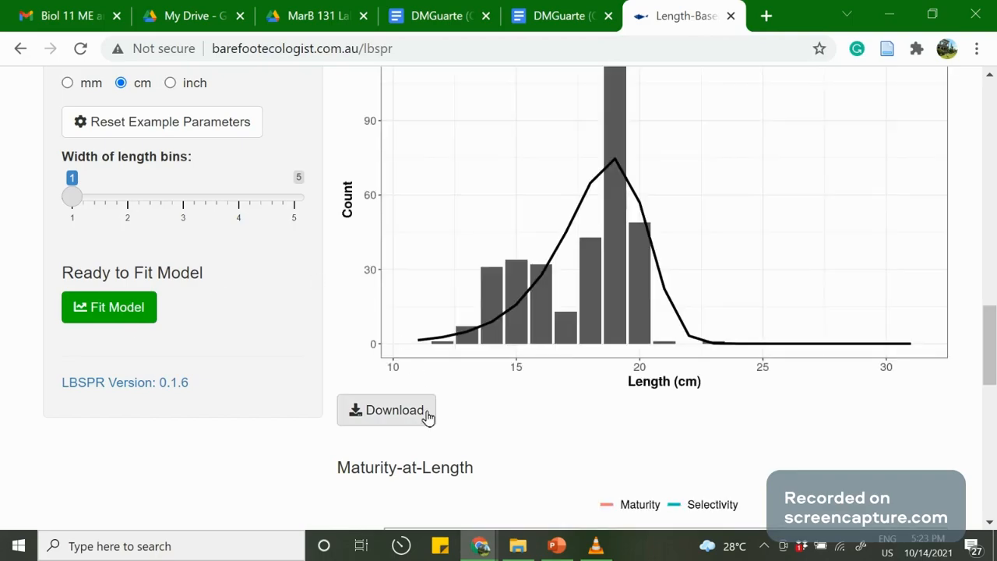
scroll(429, 419, "down", 3)
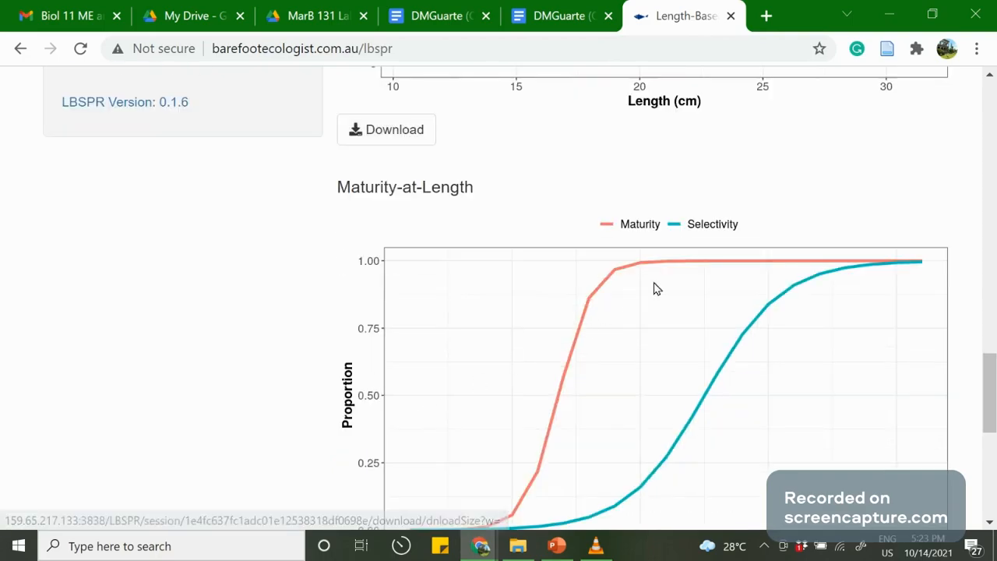
scroll(140, 292, "up", 1)
scroll(141, 290, "up", 2)
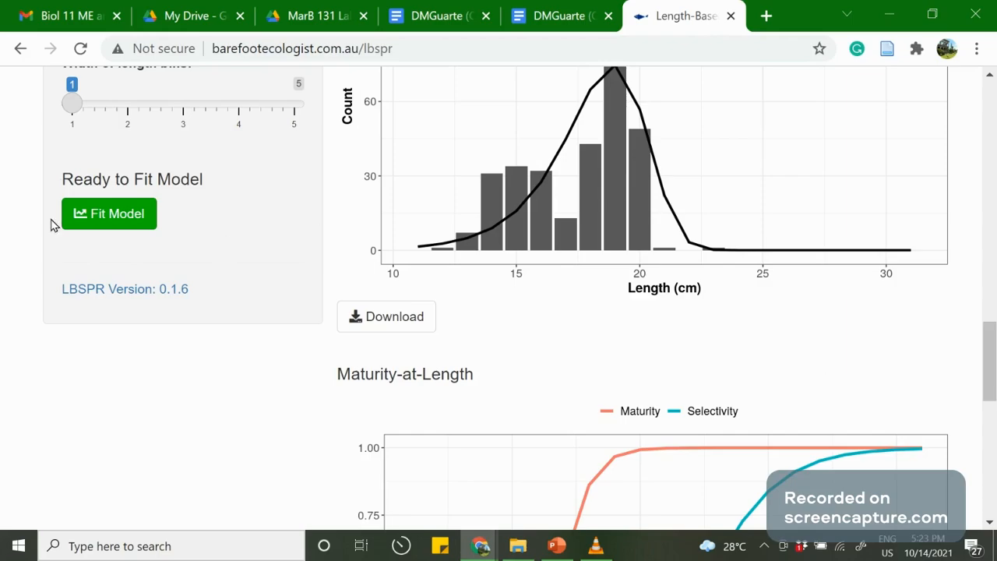
- Open the Examine Results page and examine the new model estimates table and the estimated spawning potential chart
scroll(174, 289, "up", 7)
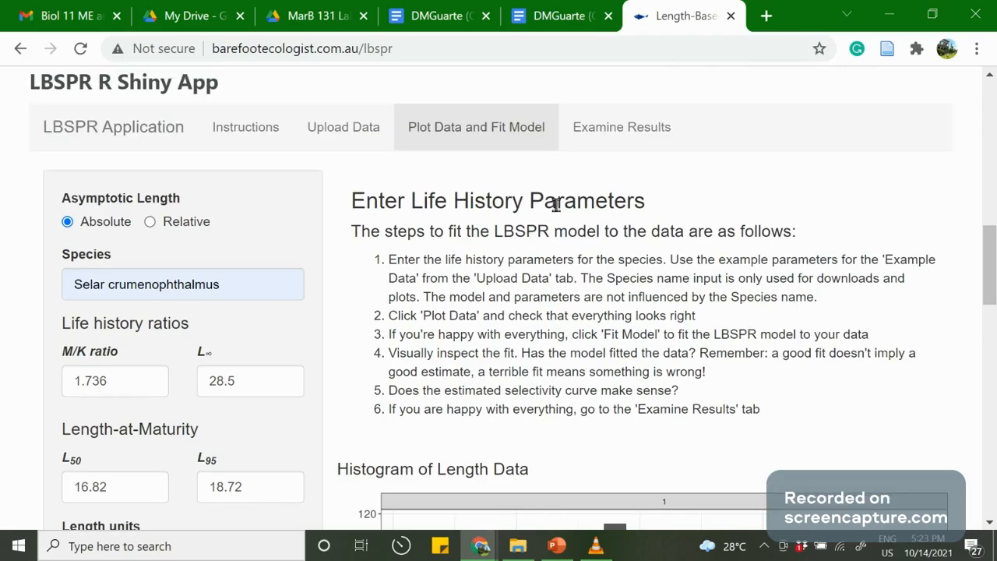
left_click(616, 127)
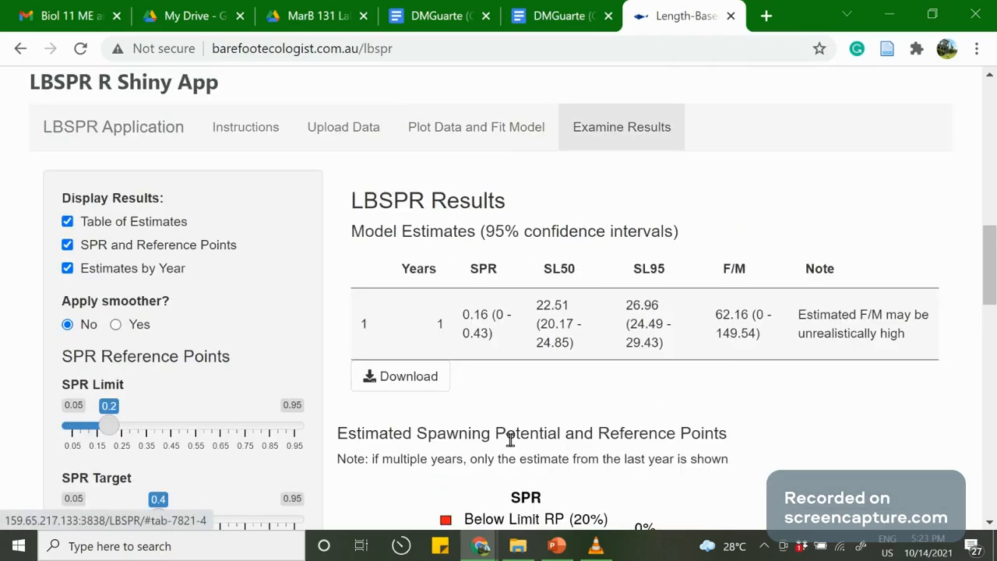
scroll(511, 440, "down", 2)
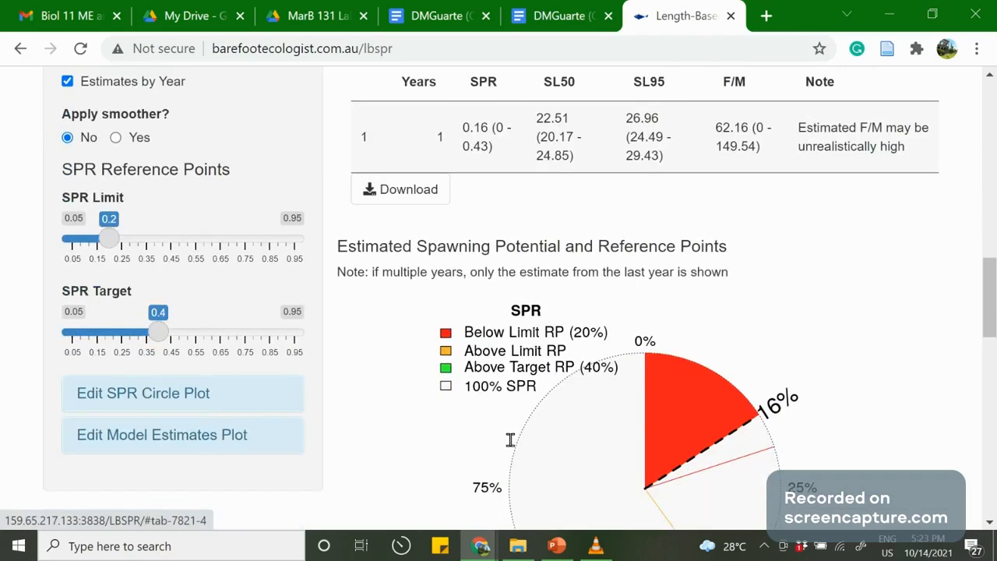
scroll(510, 441, "up", 1)
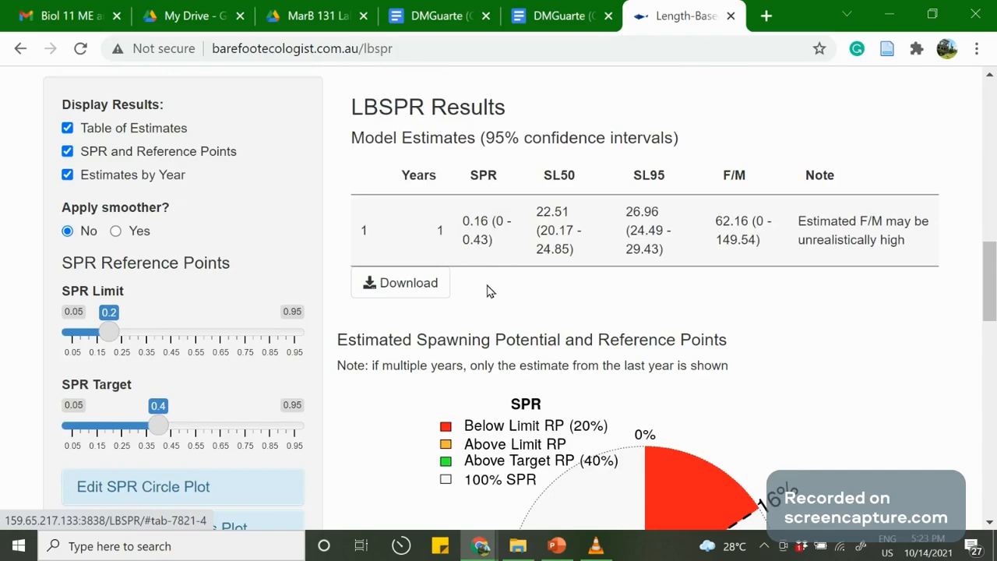
scroll(482, 295, "down", 1)
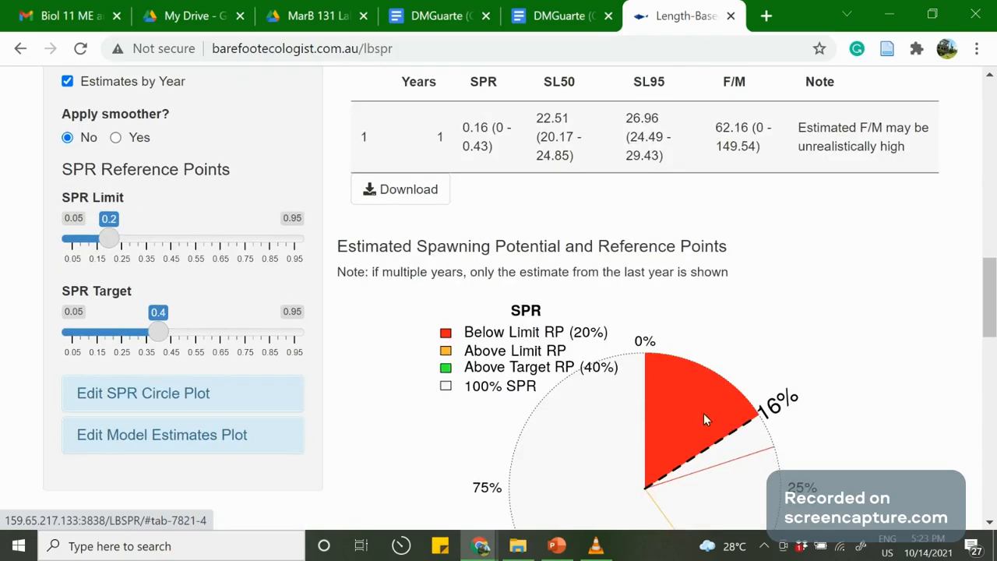